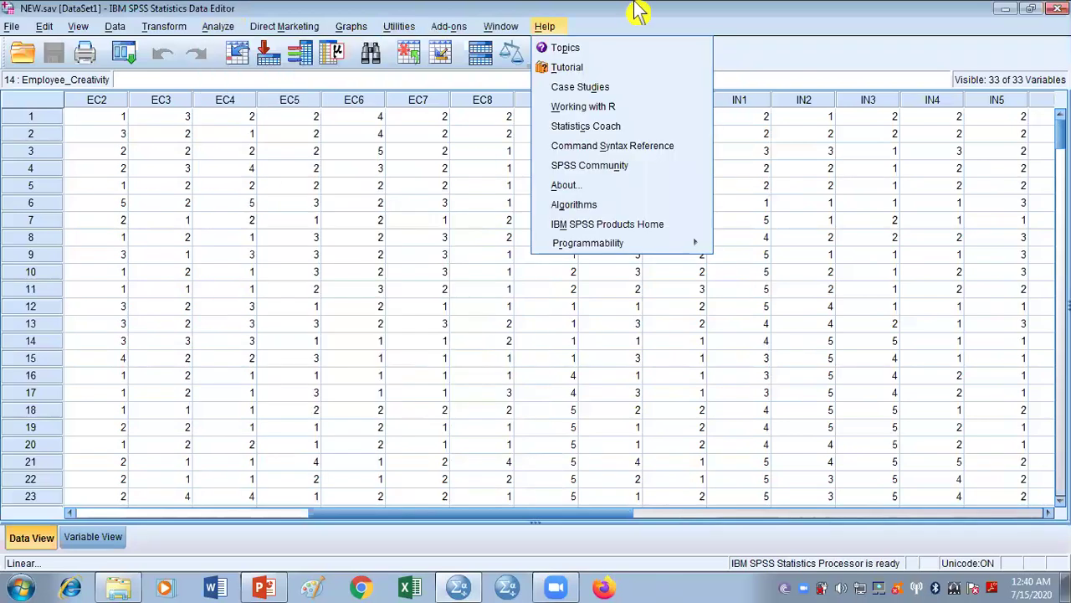
# Step: Open the Linear Regression dialog, reset its previous settings and enlarge the dialog
pyautogui.moveTo(220, 27)
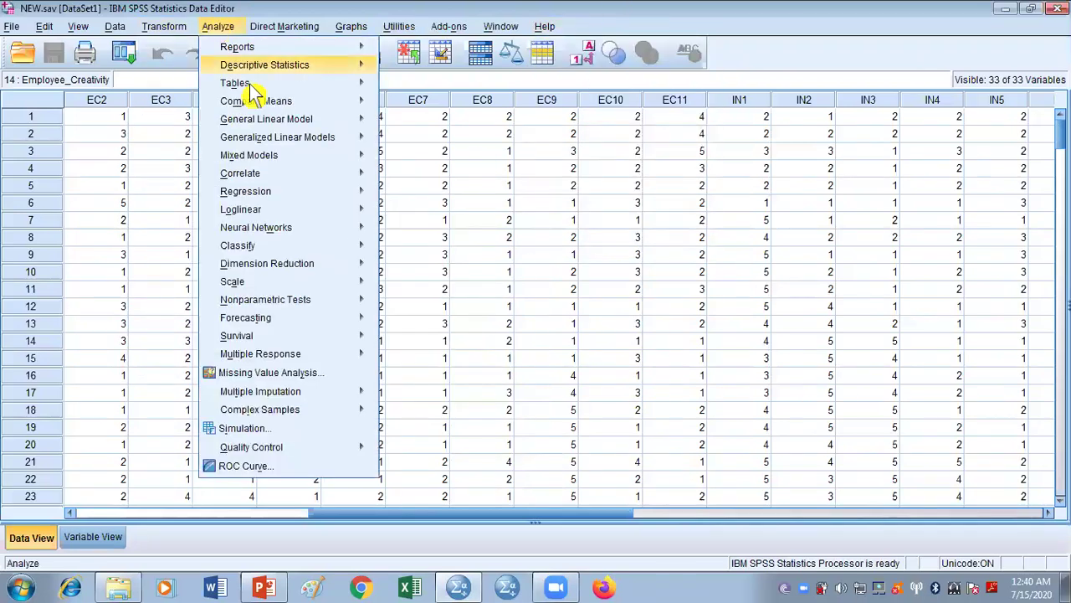
pyautogui.moveTo(351, 198)
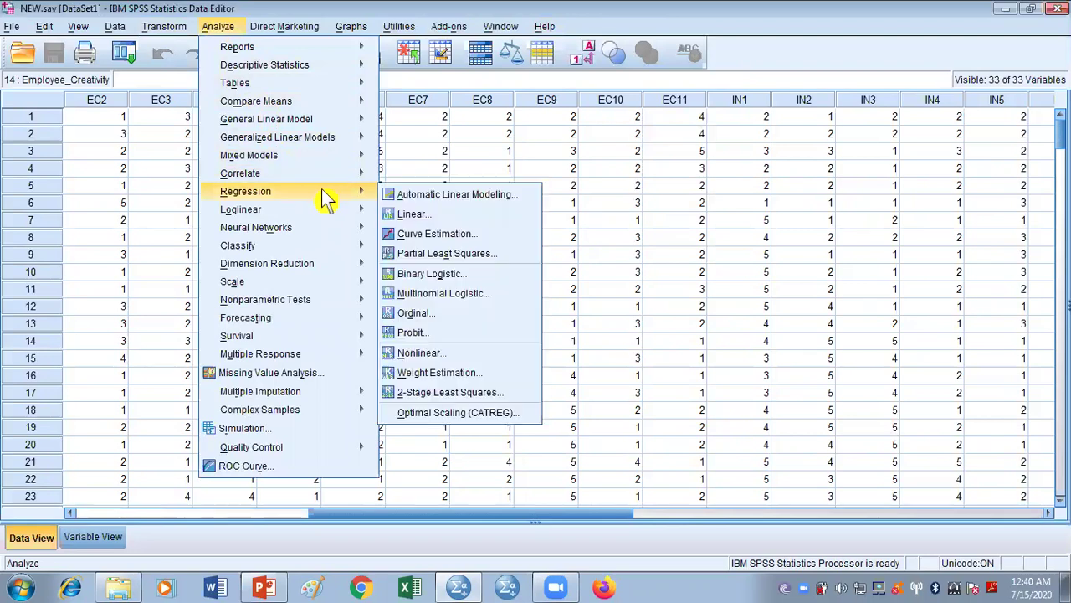
pyautogui.click(475, 220)
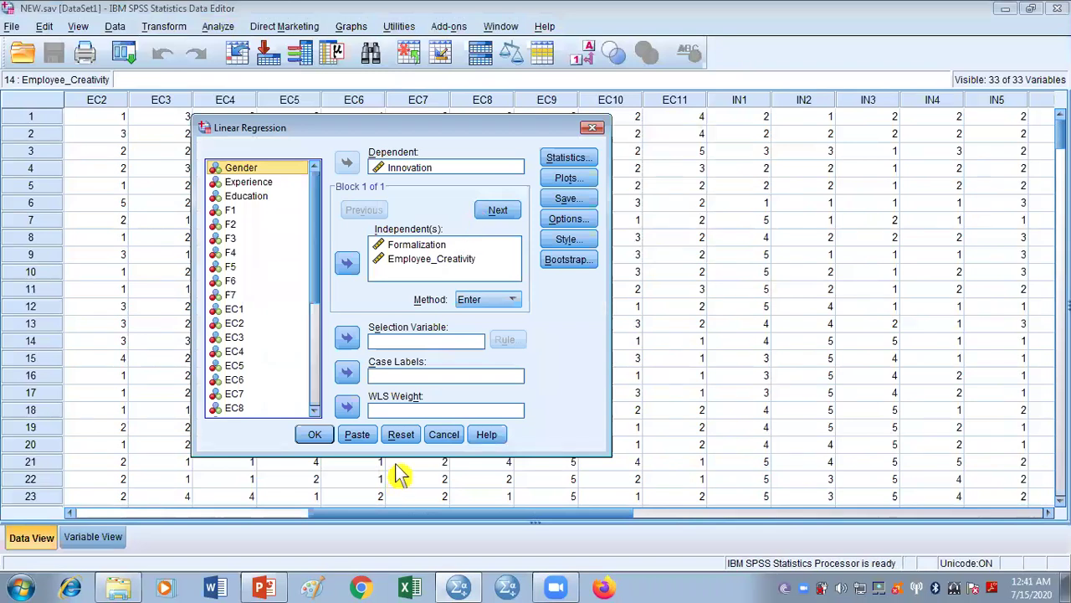
pyautogui.click(395, 435)
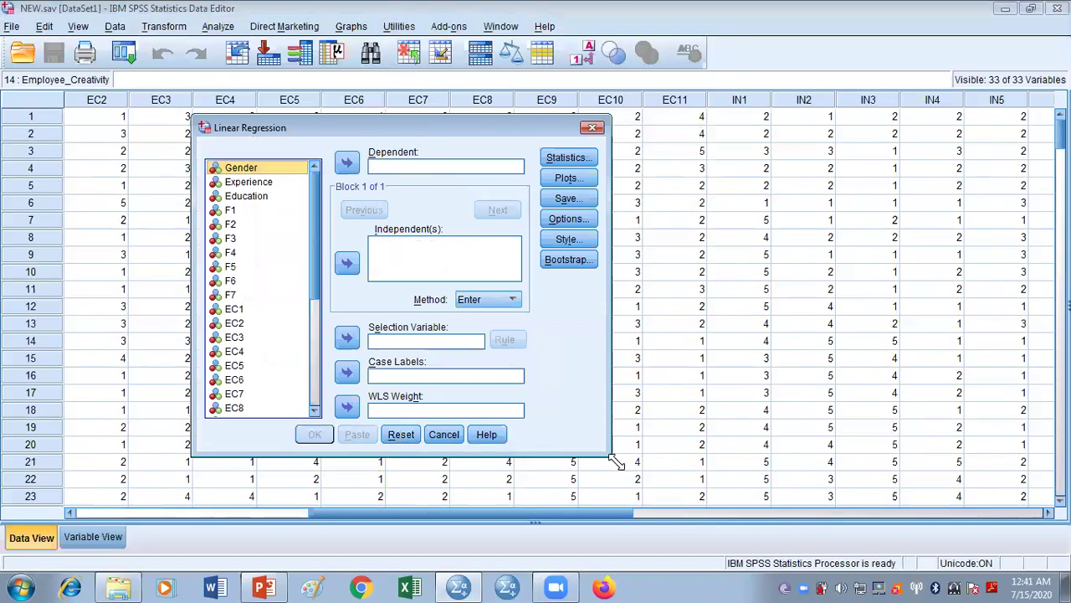
pyautogui.moveTo(613, 459); pyautogui.dragTo(747, 518)
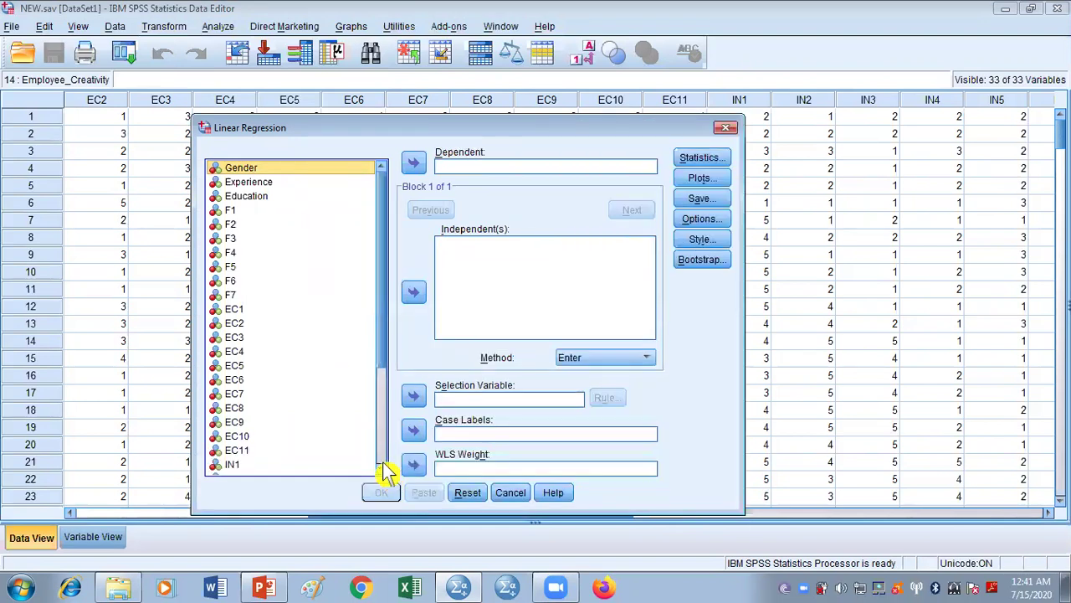
# Step: Set Innovation as the dependent variable and Formalization as the independent variable of the regression
pyautogui.scroll(-4, 383, 468)
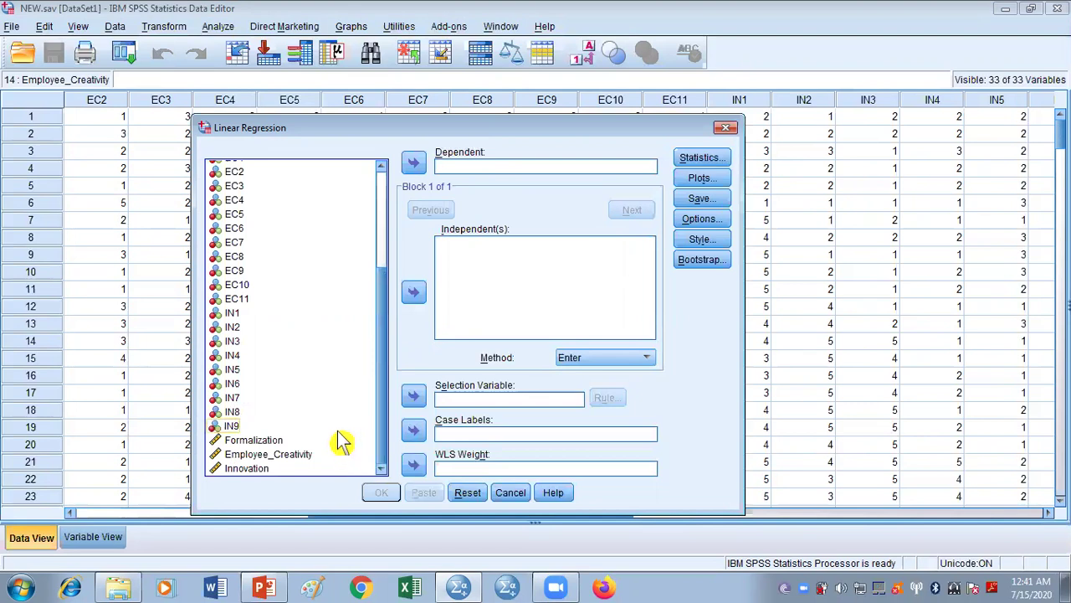
pyautogui.click(260, 468)
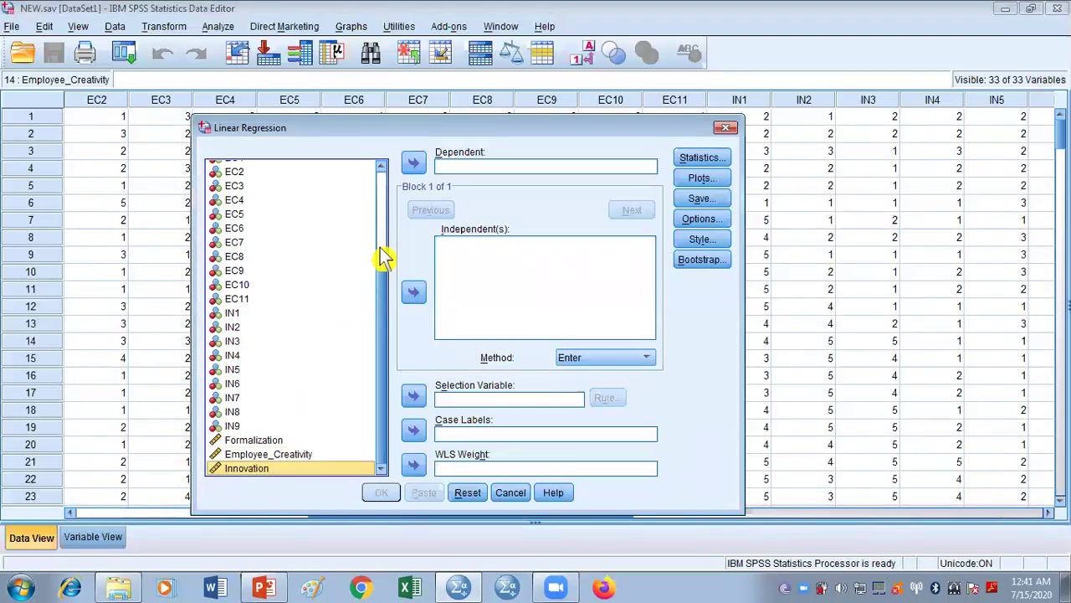
pyautogui.click(414, 163)
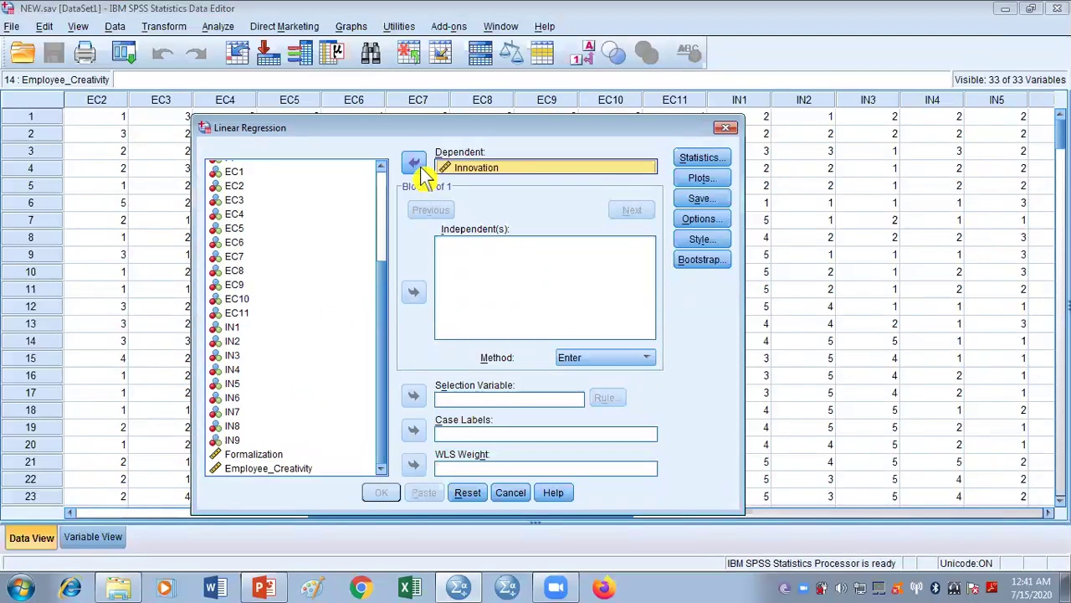
pyautogui.click(277, 454)
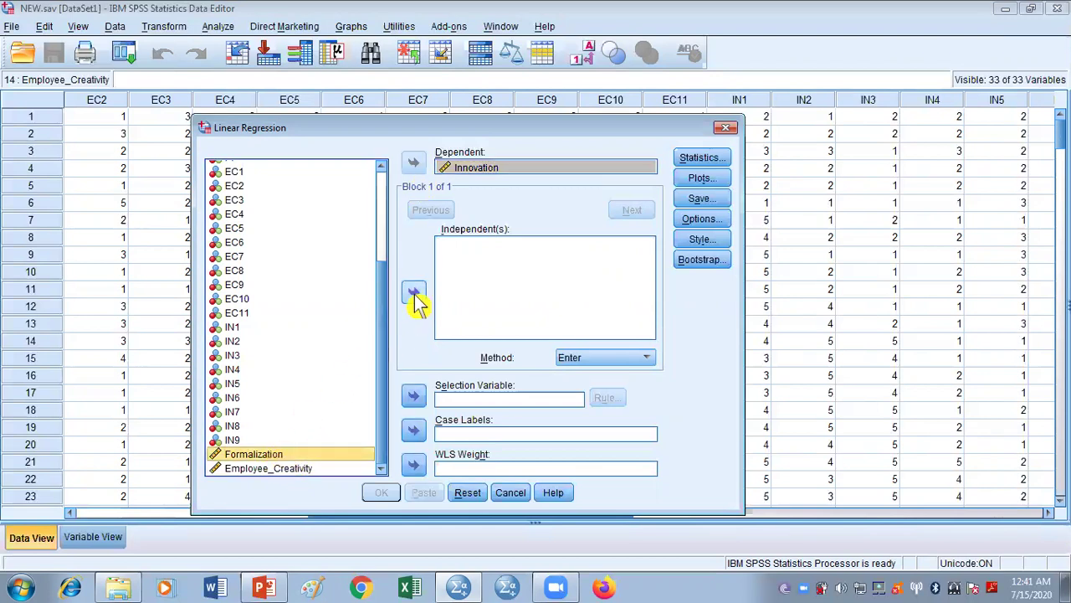
pyautogui.click(414, 293)
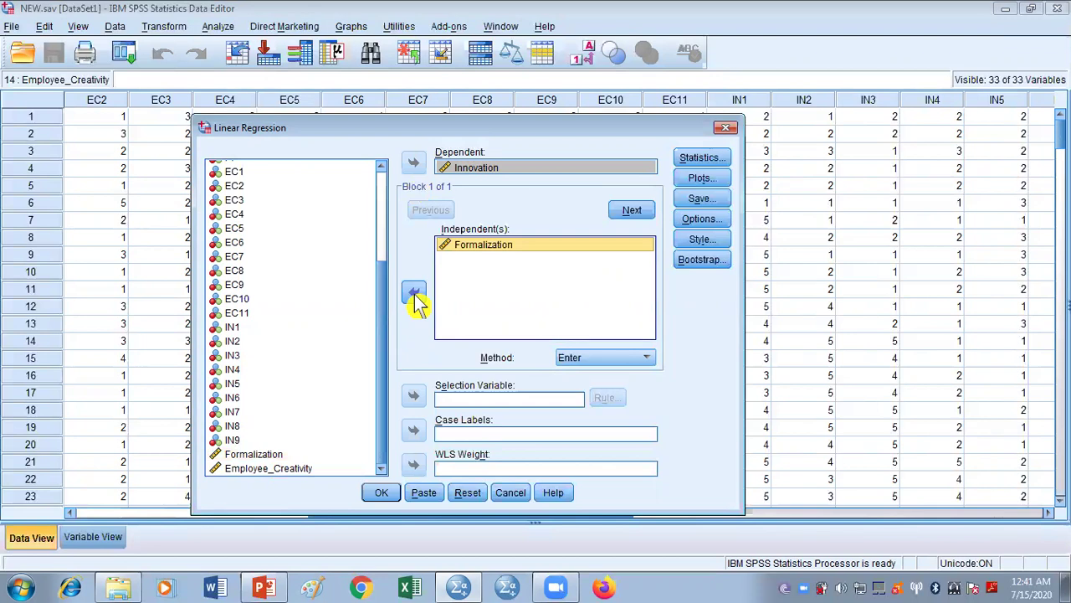
pyautogui.click(487, 167)
pyautogui.click(414, 163)
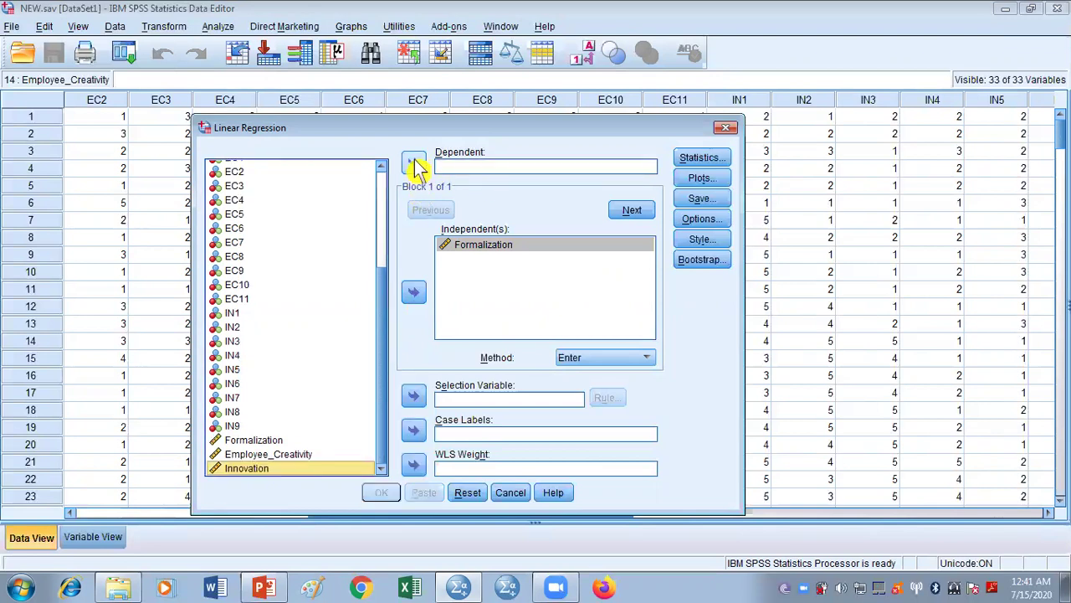
pyautogui.click(414, 163)
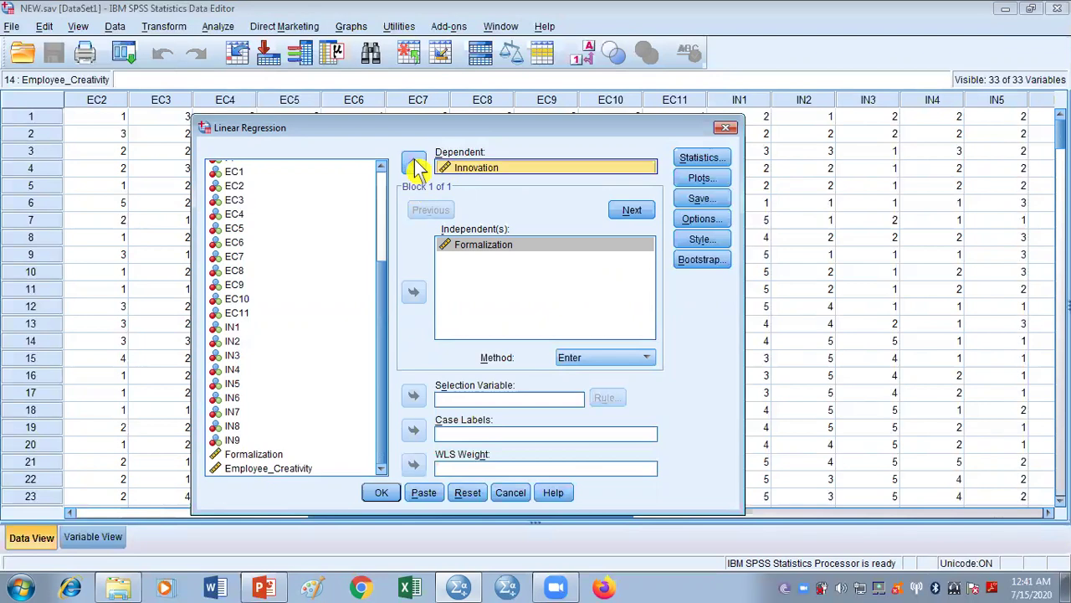
pyautogui.click(276, 459)
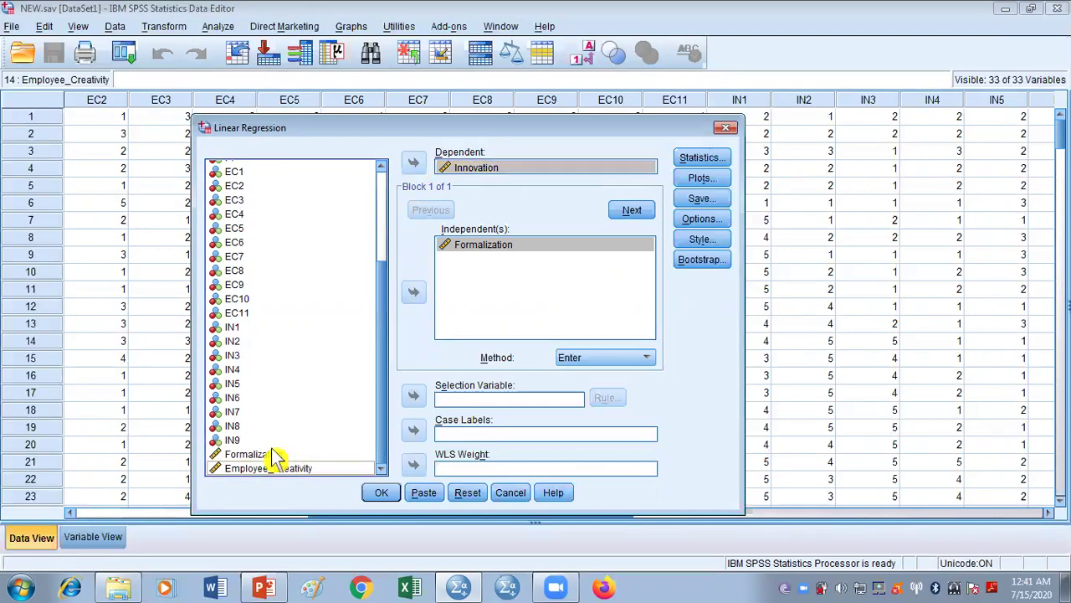
pyautogui.click(276, 456)
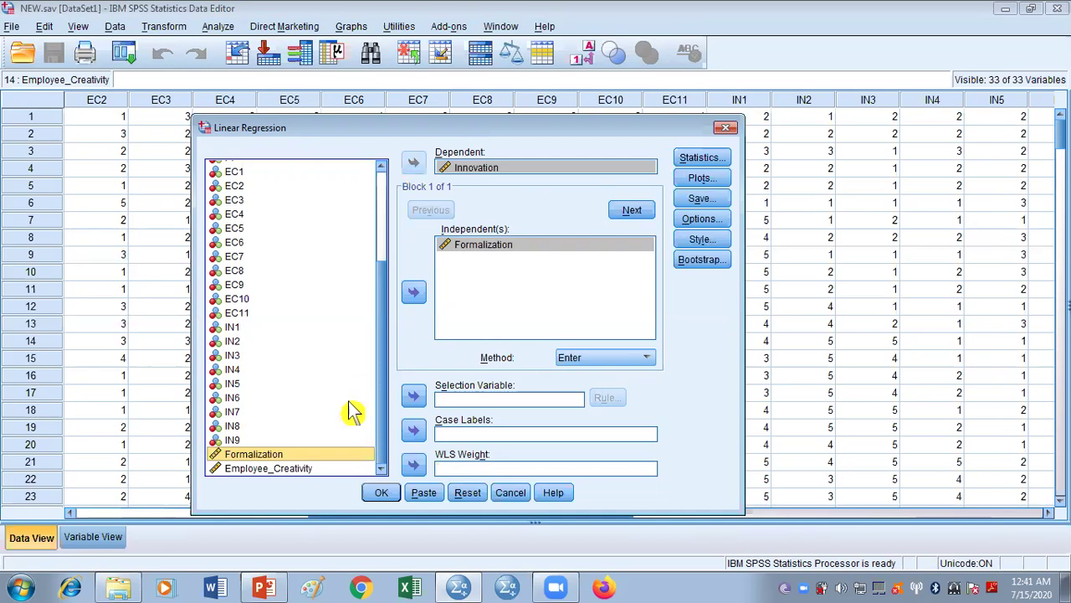
pyautogui.click(273, 470)
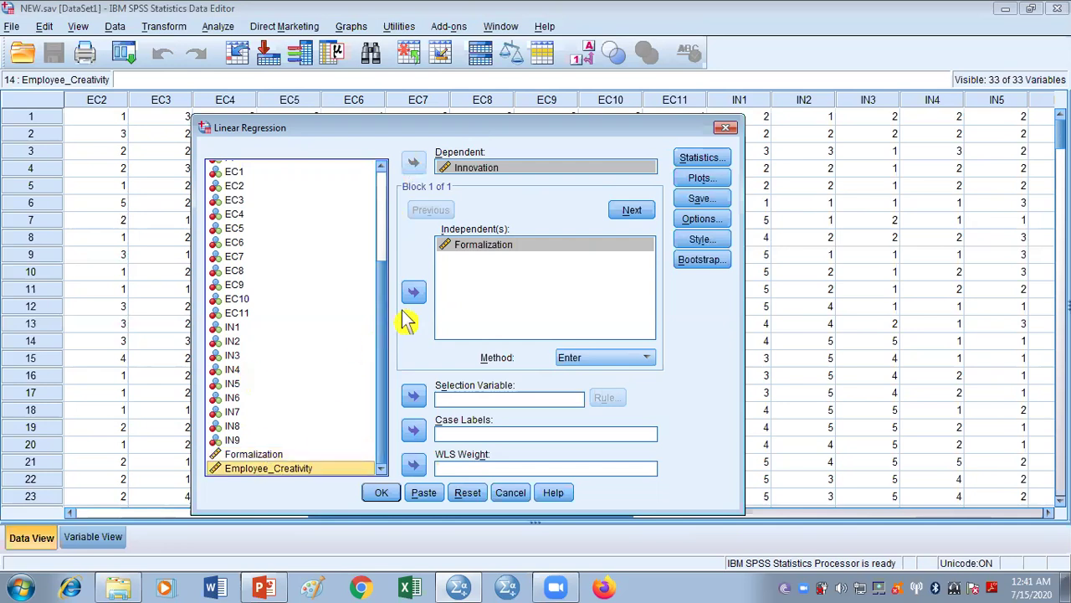
pyautogui.click(415, 295)
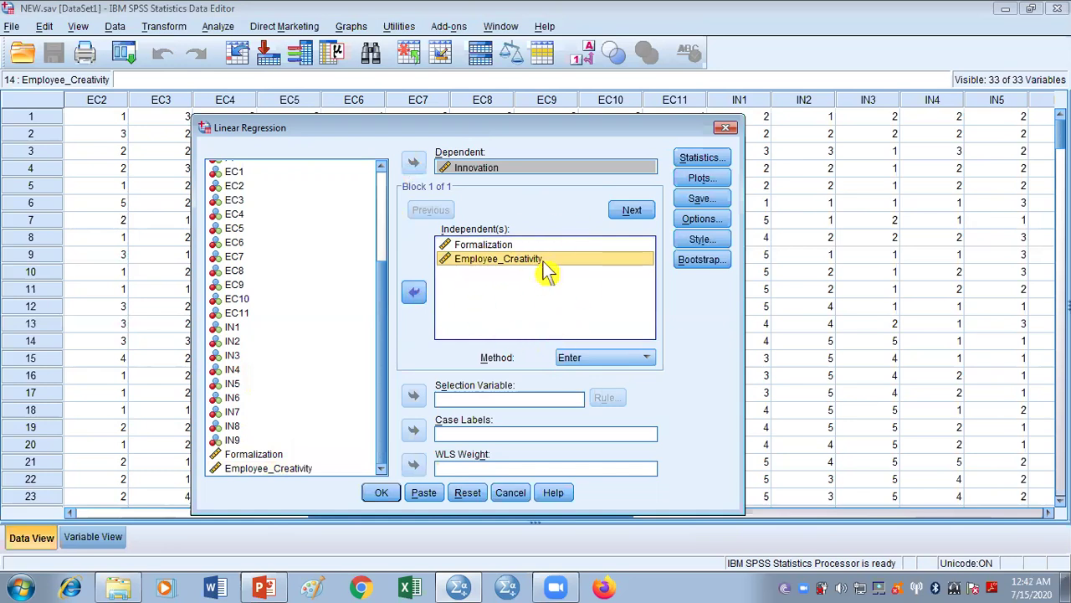
pyautogui.click(411, 297)
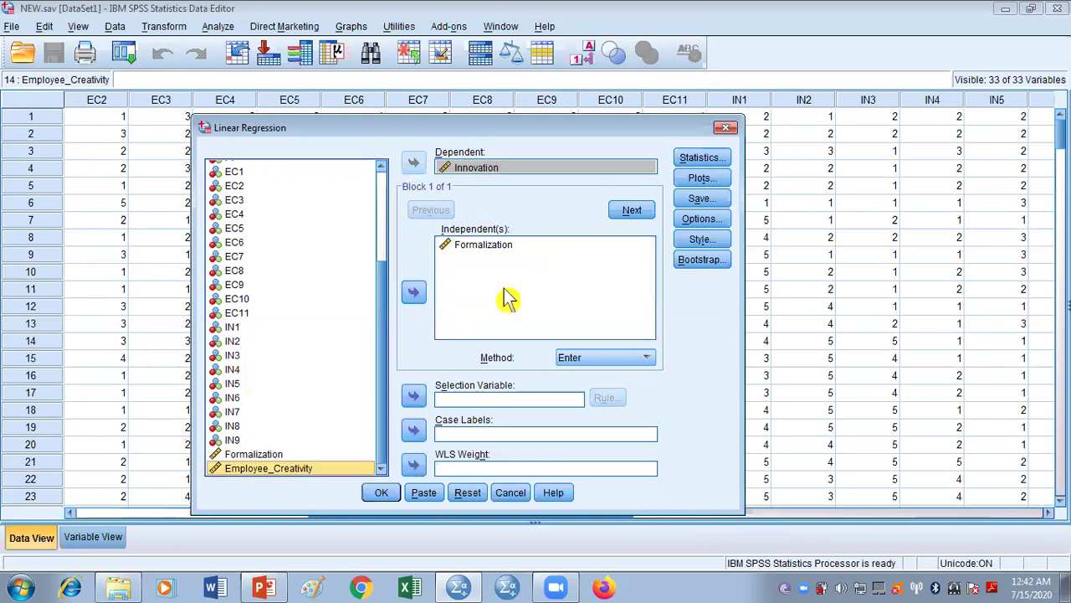
pyautogui.click(492, 248)
pyautogui.click(501, 169)
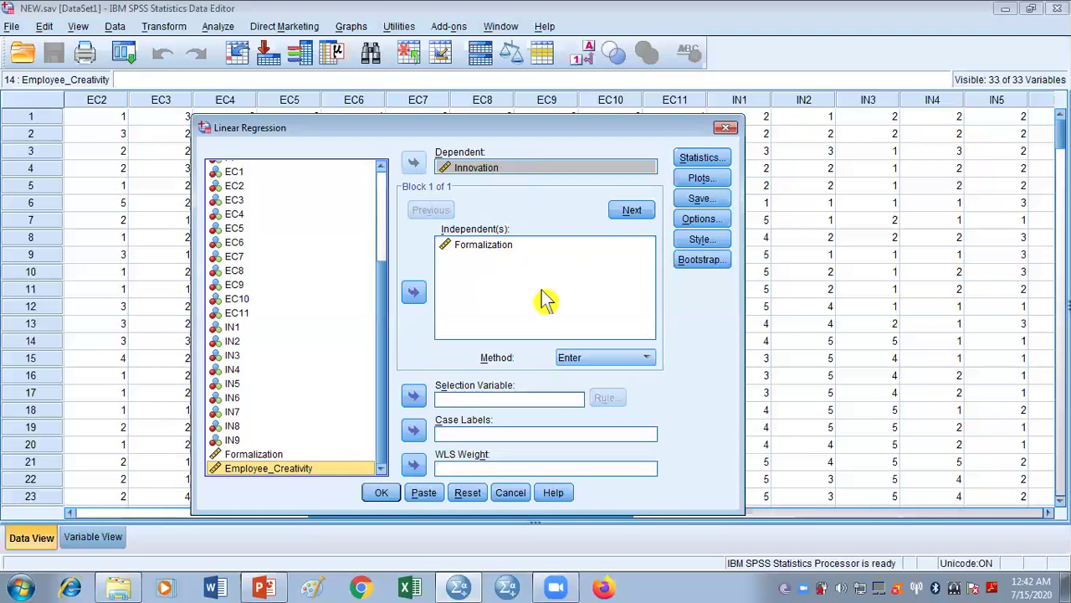
pyautogui.click(491, 248)
pyautogui.click(490, 170)
pyautogui.click(498, 256)
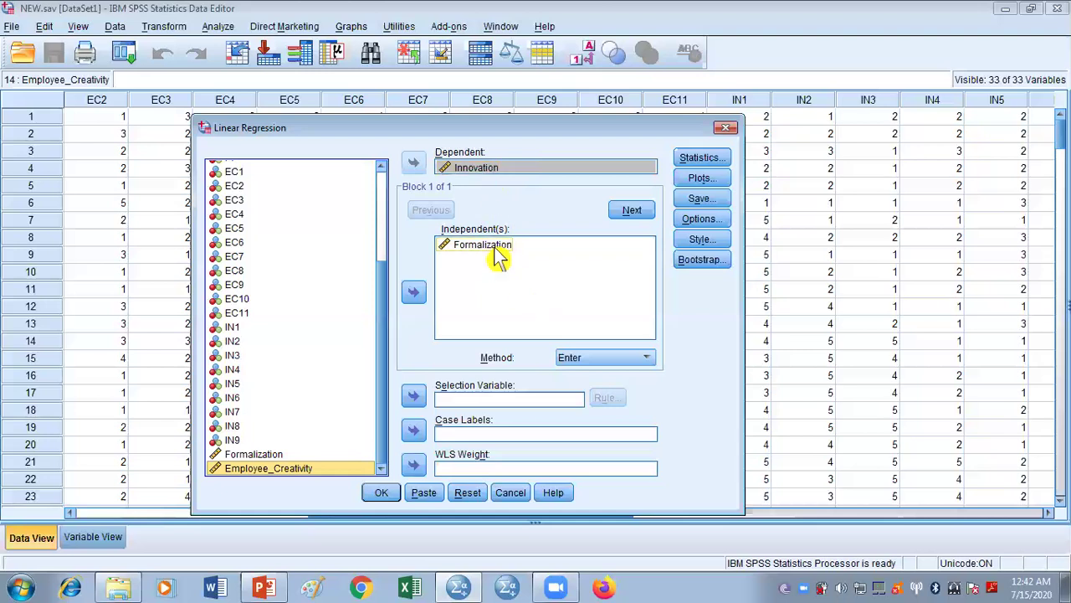
pyautogui.click(500, 170)
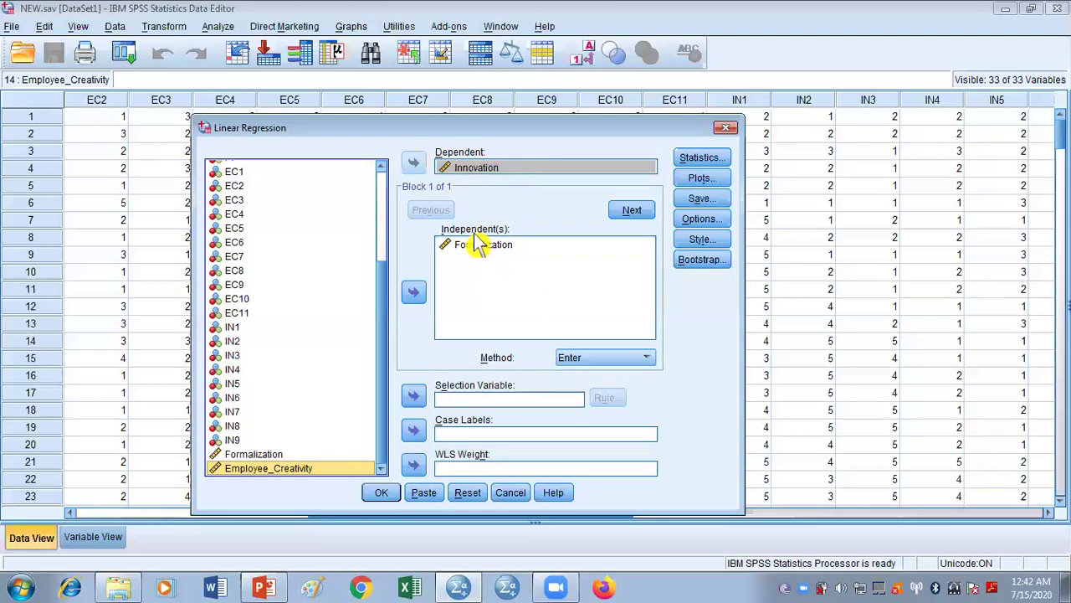
# Step: Run the regression of Innovation on Formalization and examine the Coefficients table in the output
pyautogui.click(384, 494)
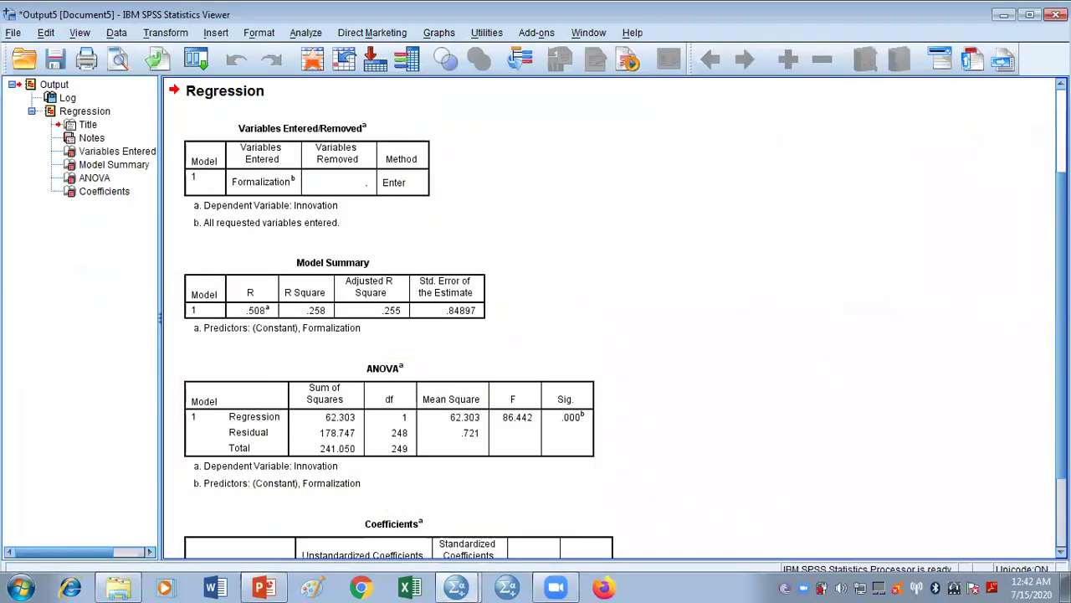
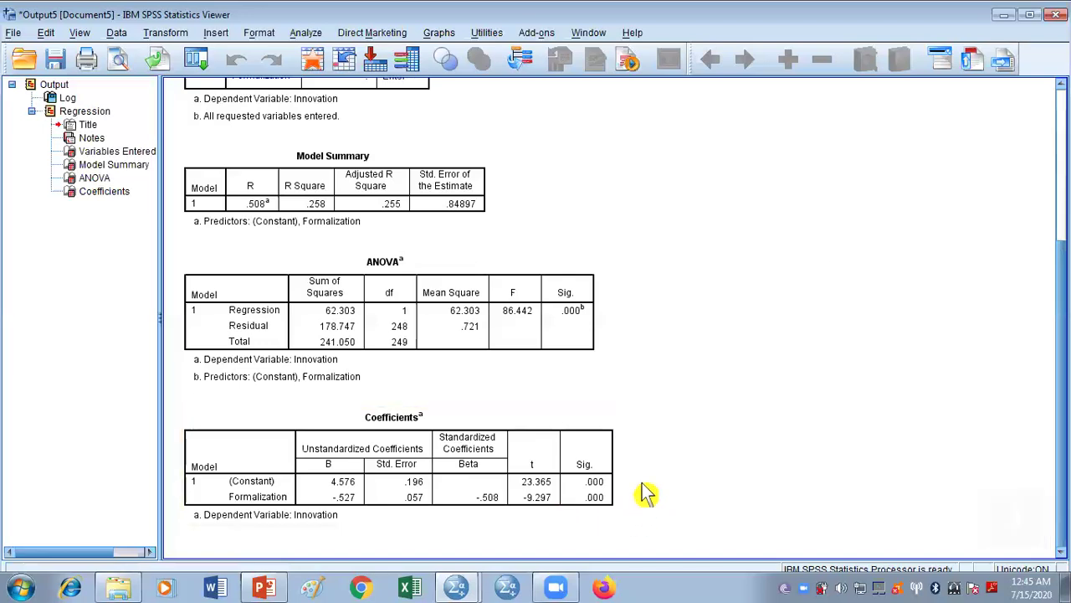
pyautogui.click(492, 517)
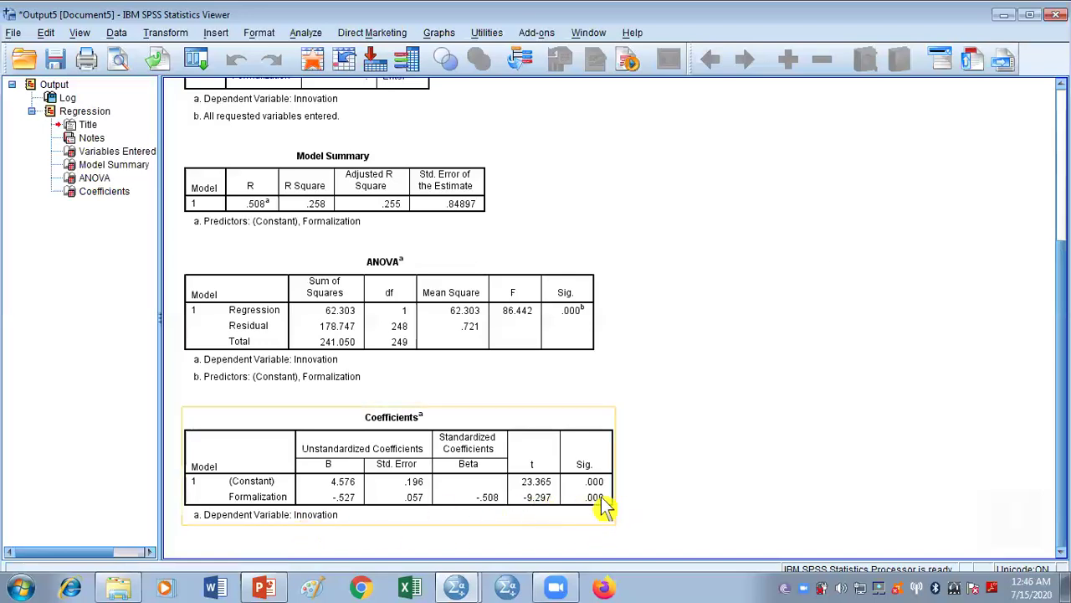
pyautogui.click(703, 486)
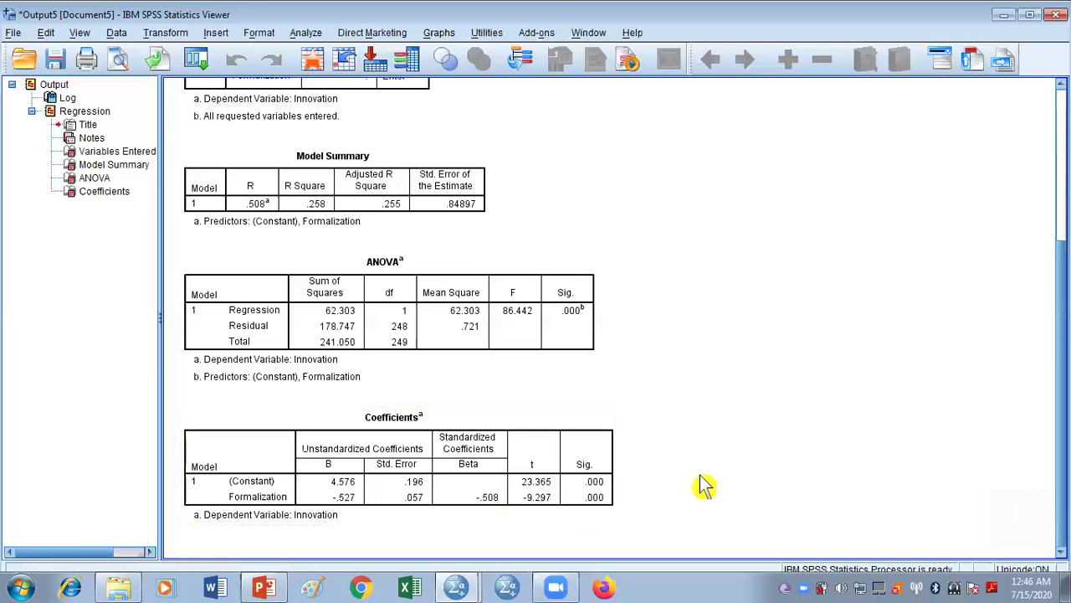
pyautogui.click(601, 513)
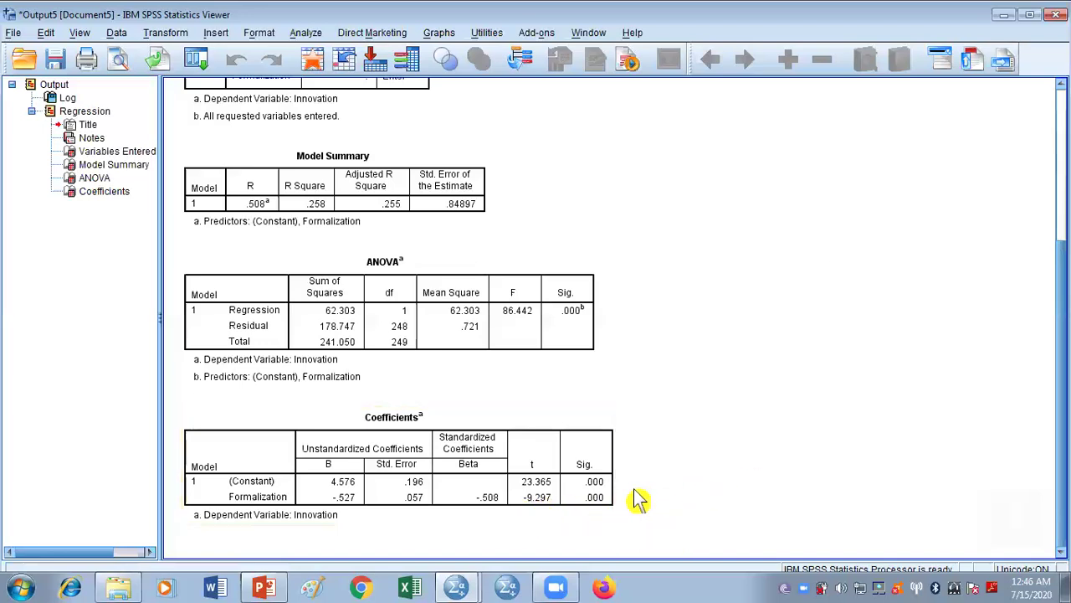
pyautogui.click(700, 456)
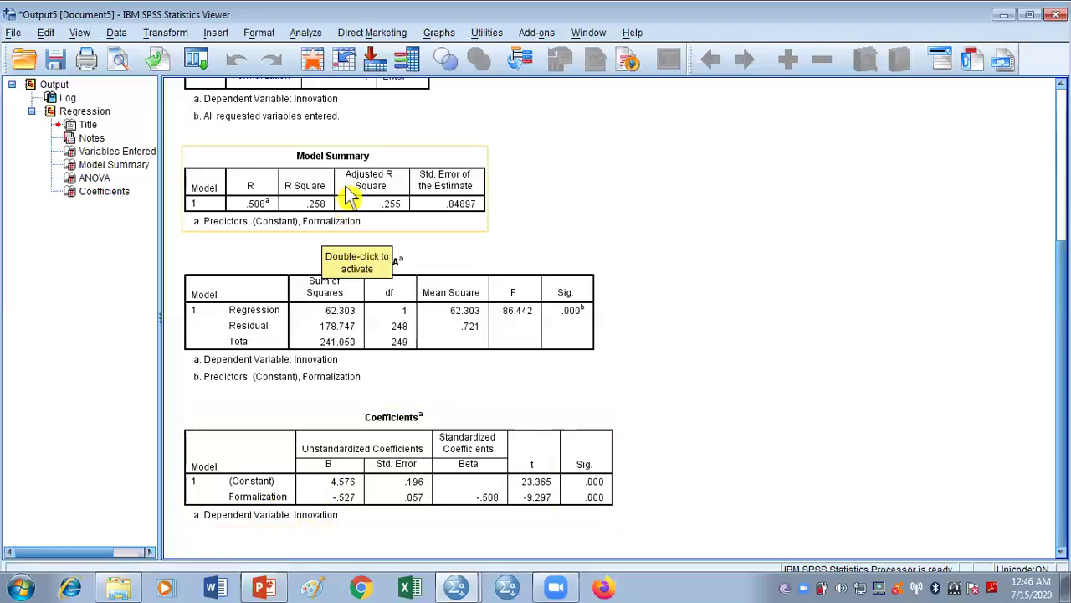
# Step: Rerun the linear regression with Employee_Creativity added as a second independent variable and bring its Coefficients table into view
pyautogui.click(194, 61)
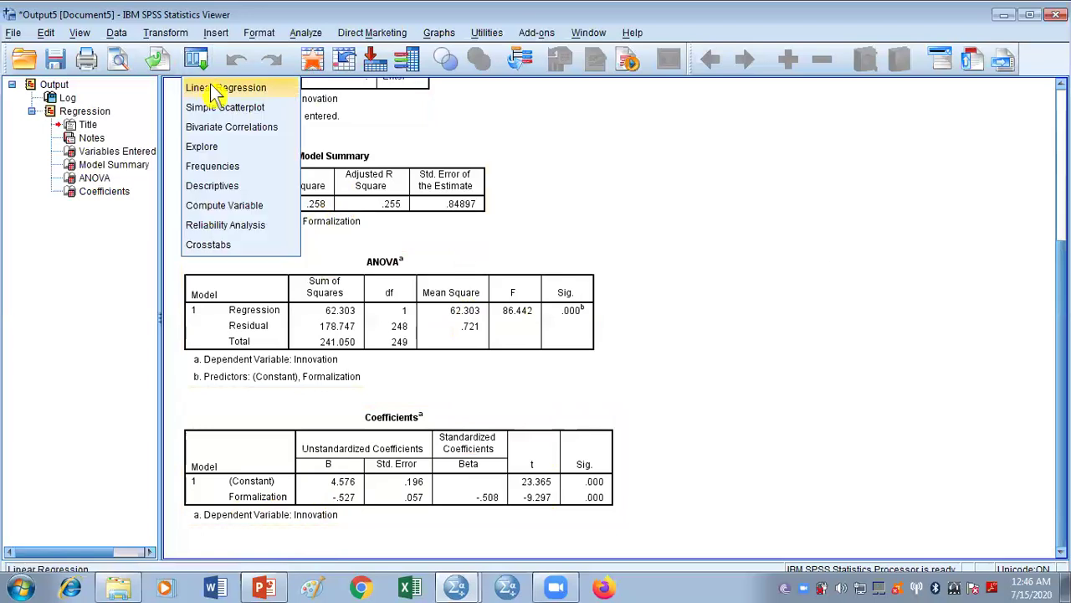
pyautogui.click(211, 87)
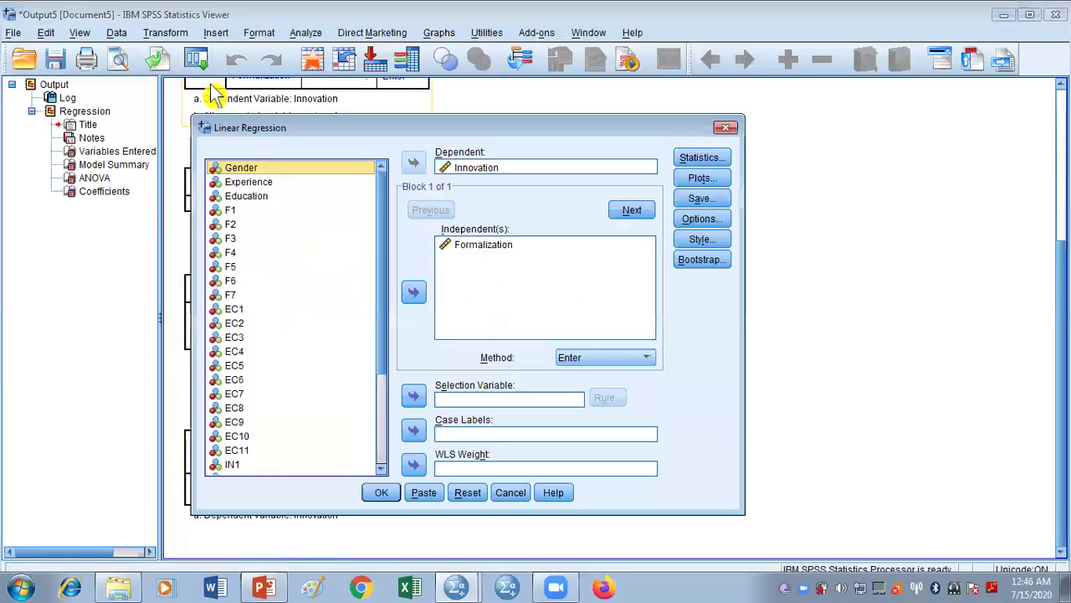
pyautogui.click(376, 327)
pyautogui.scroll(-4, 386, 376)
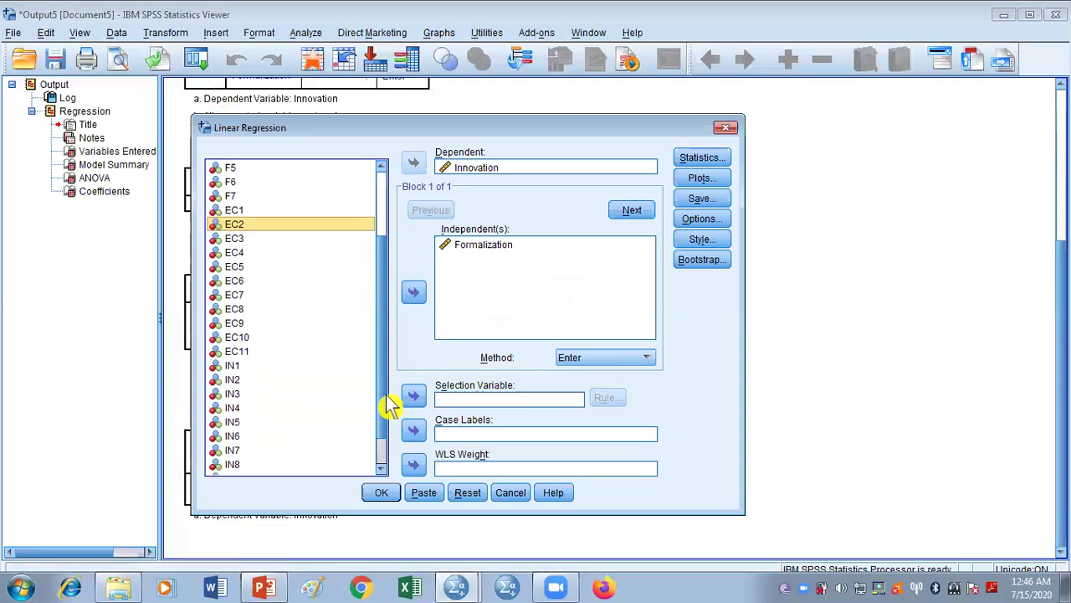
pyautogui.click(301, 470)
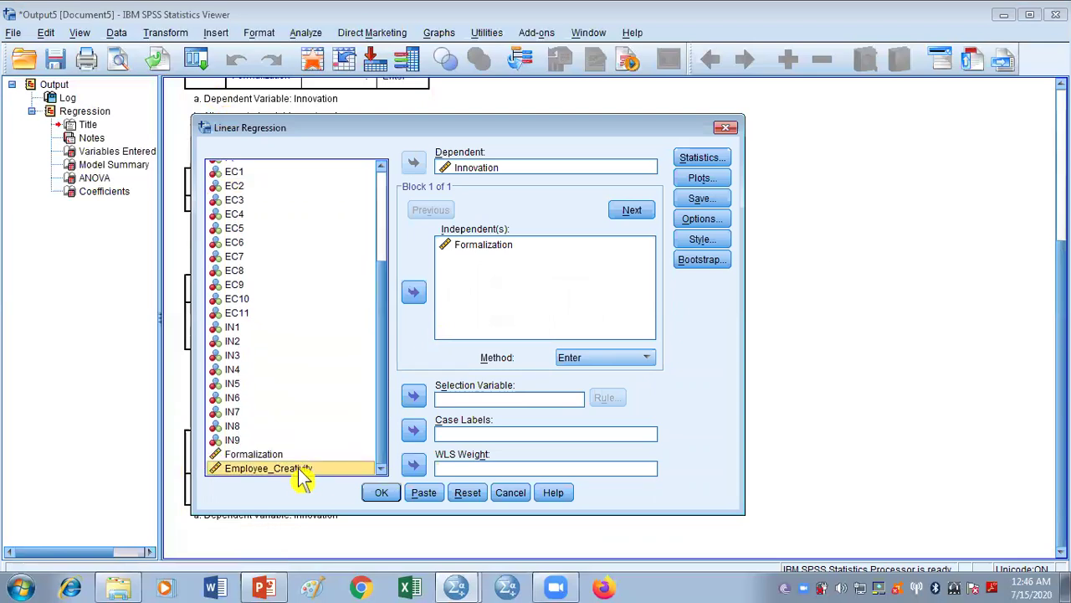
pyautogui.click(414, 294)
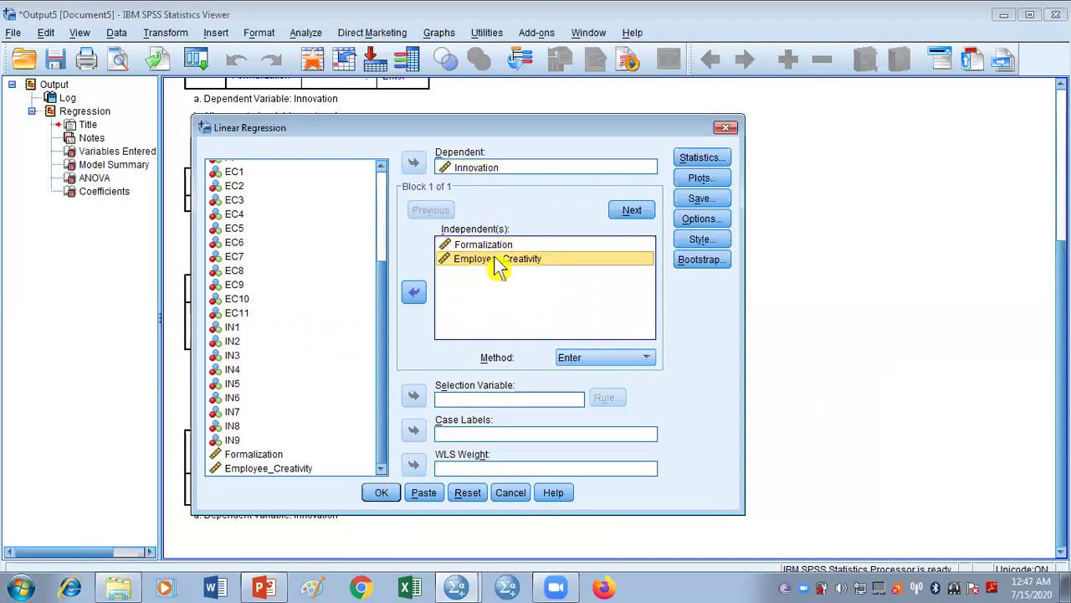
pyautogui.click(383, 493)
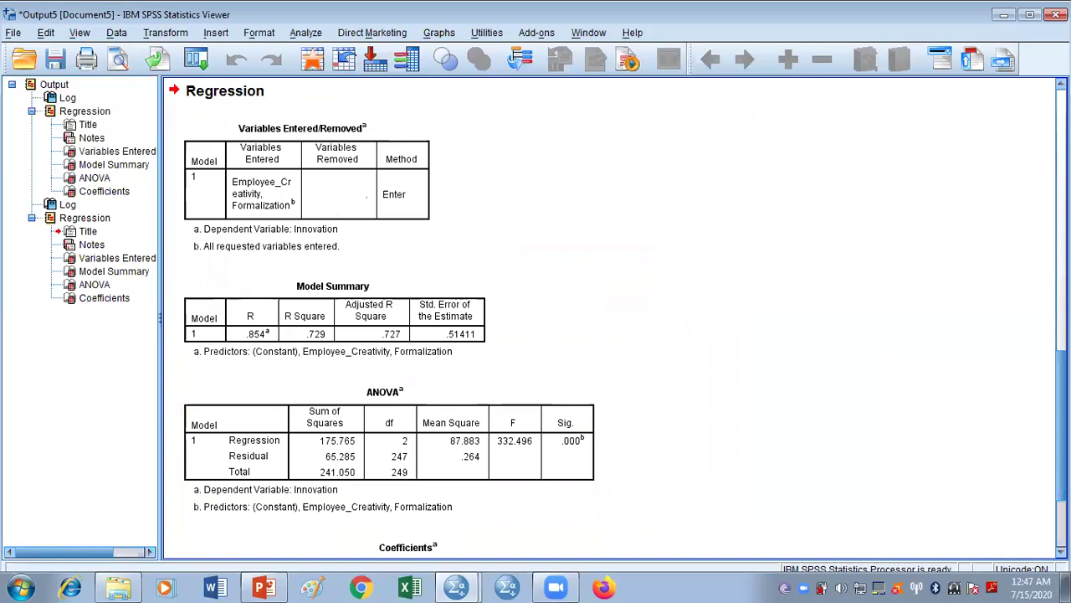
pyautogui.scroll(-5, 536, 318)
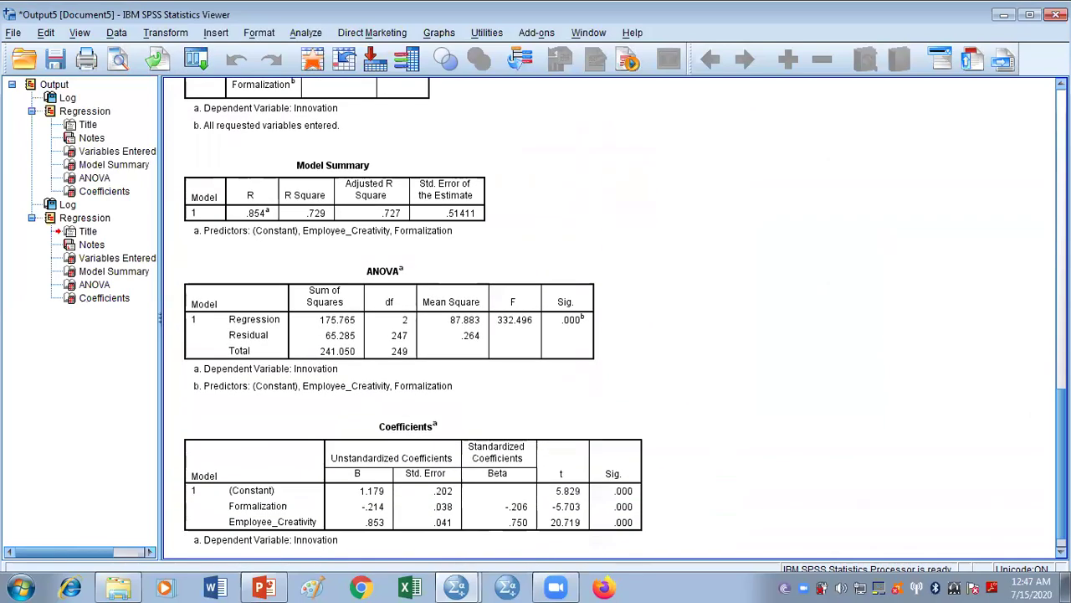
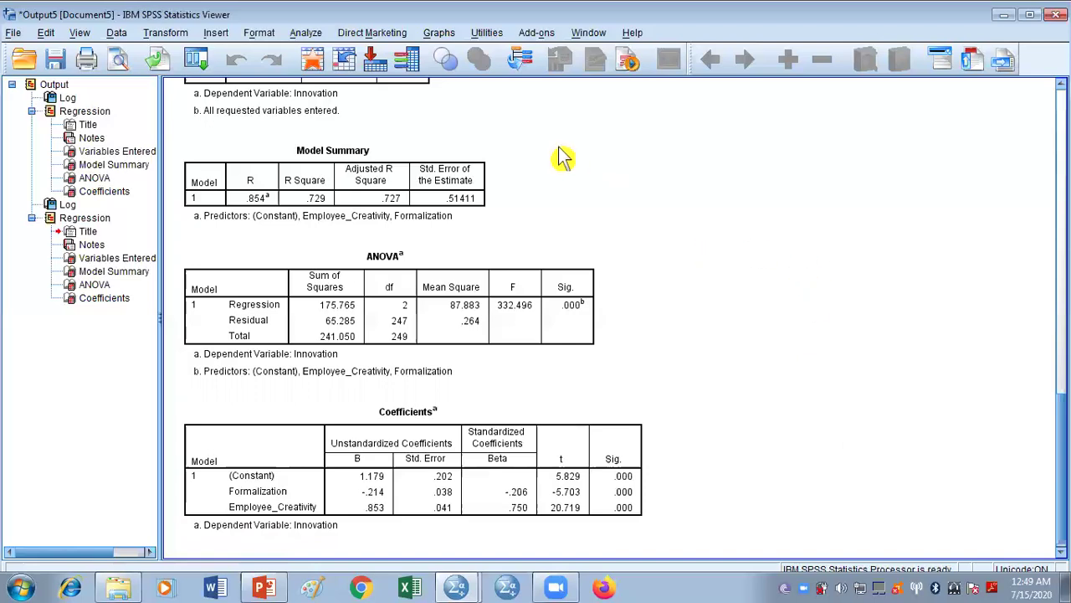
pyautogui.click(452, 35)
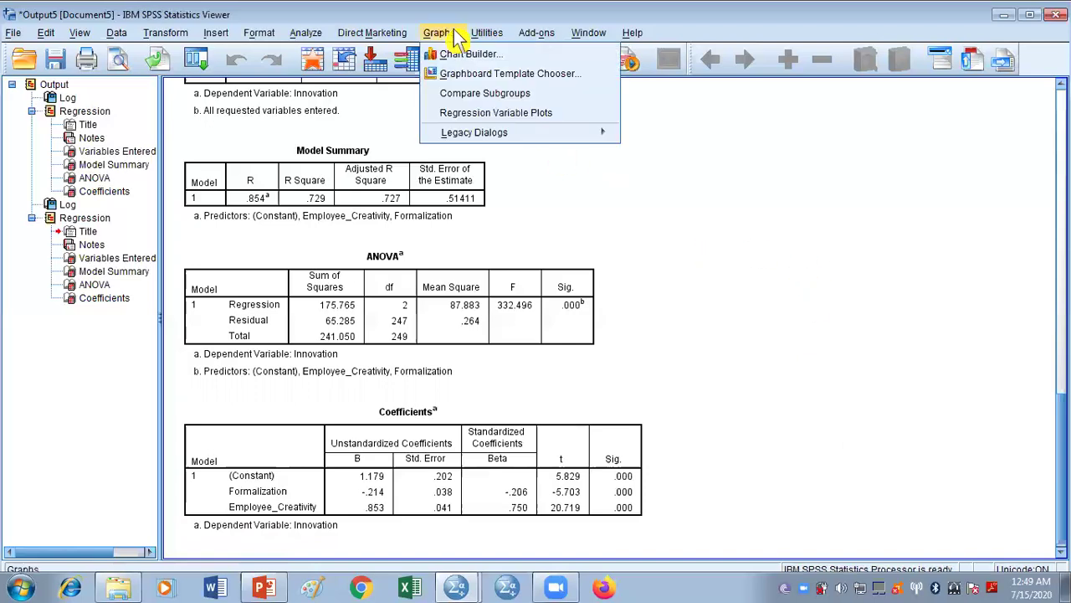
# Step: Start defining a simple scatterplot and reset its previous settings
pyautogui.moveTo(549, 138)
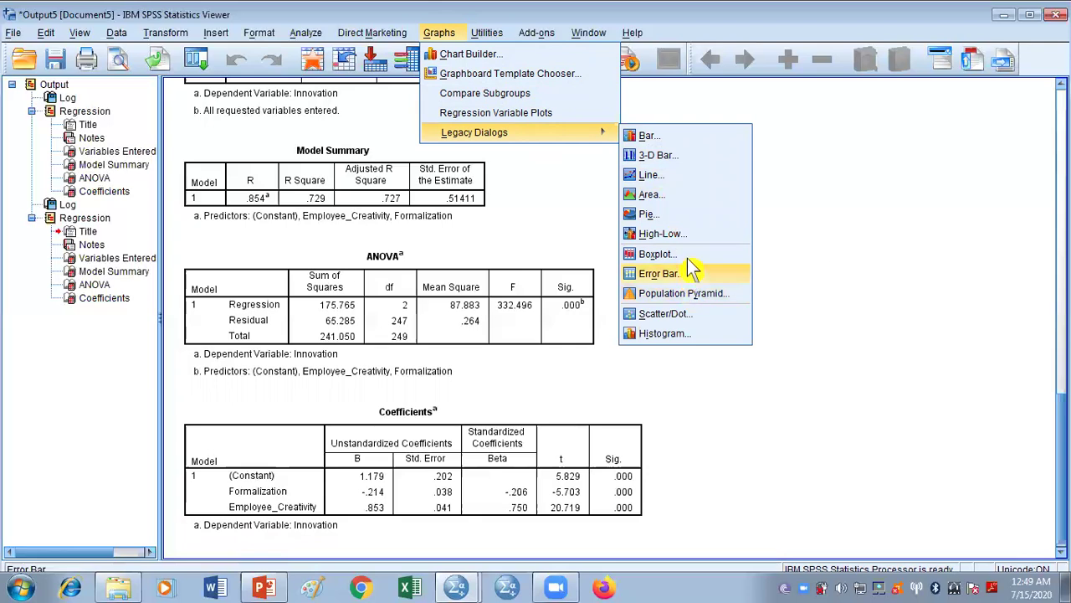
pyautogui.click(707, 319)
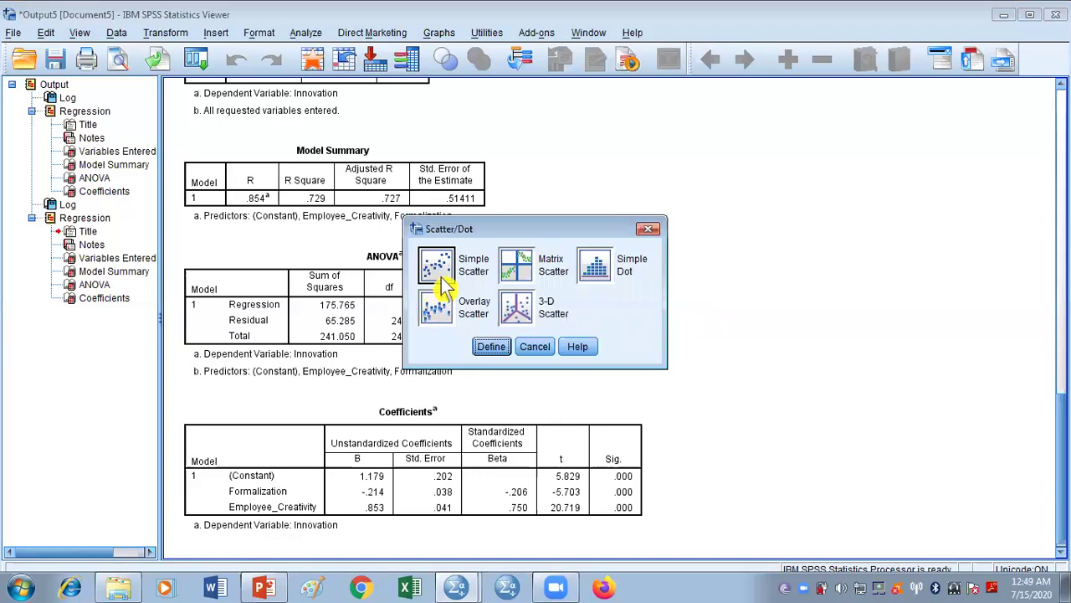
pyautogui.click(493, 347)
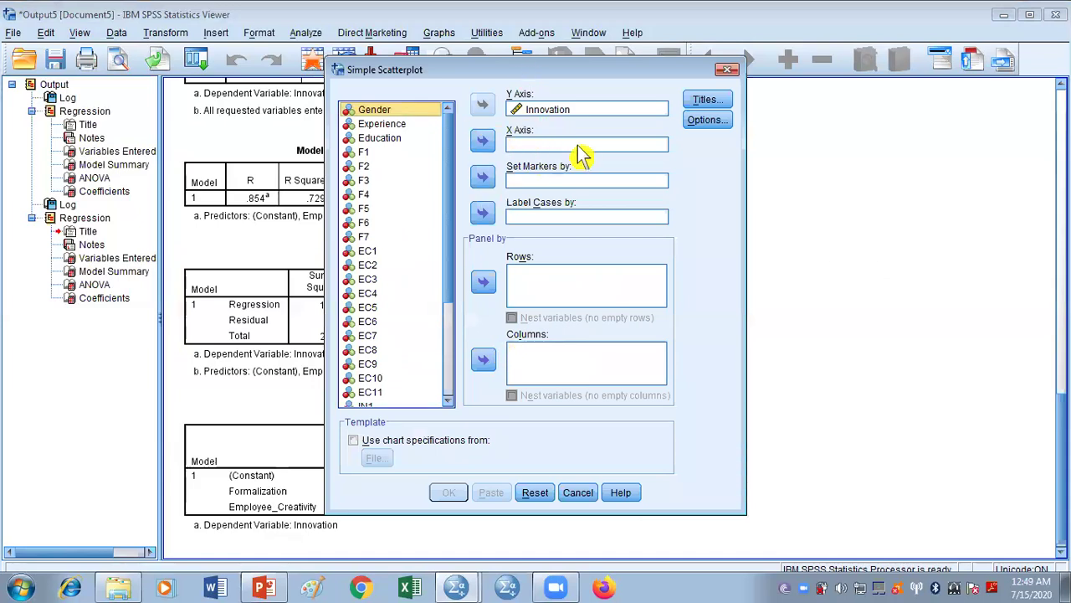
pyautogui.click(535, 494)
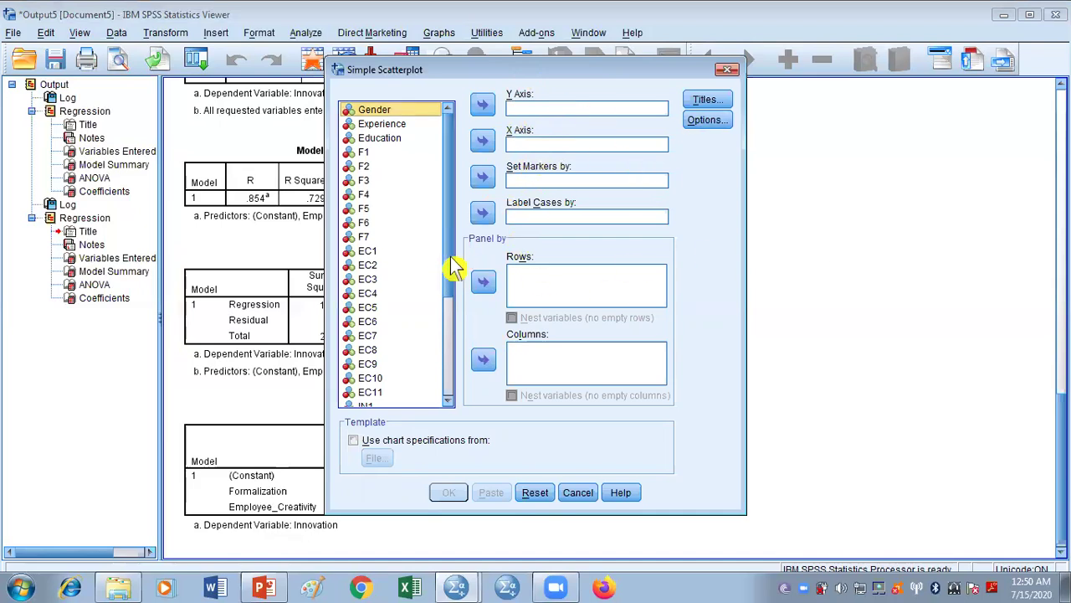
# Step: Create the simple scatterplot with Formalization on the X axis and Innovation on the Y axis
pyautogui.press('pagedown')
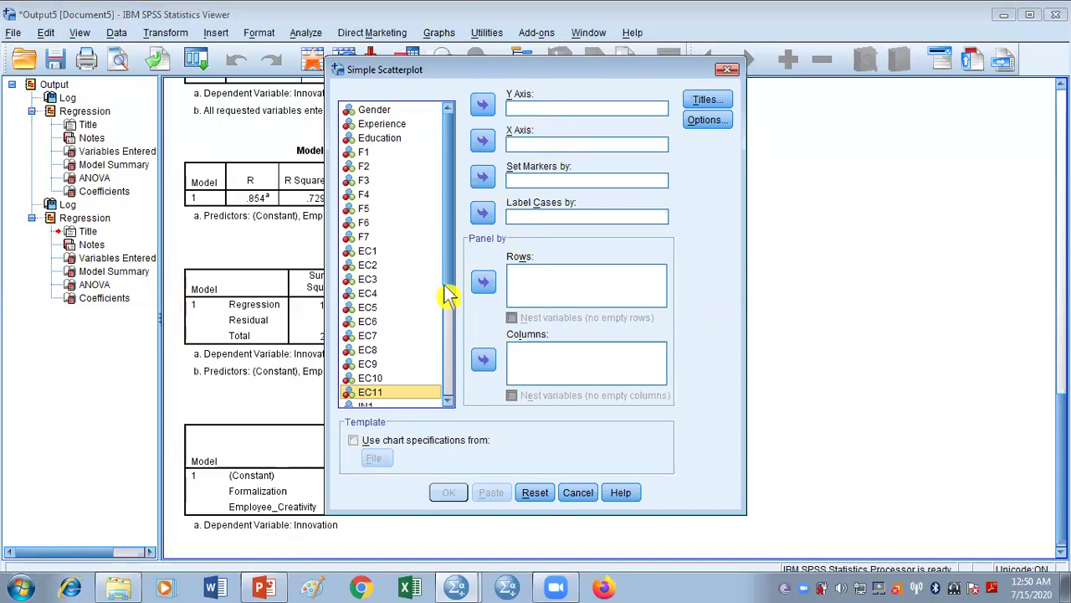
pyautogui.moveTo(455, 275); pyautogui.dragTo(452, 416)
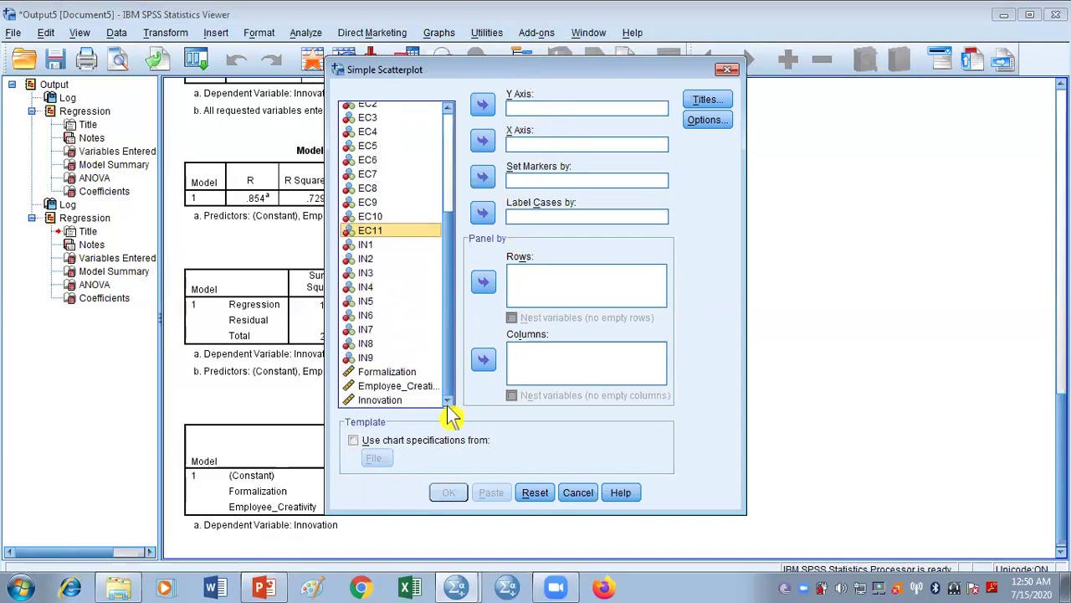
pyautogui.click(405, 375)
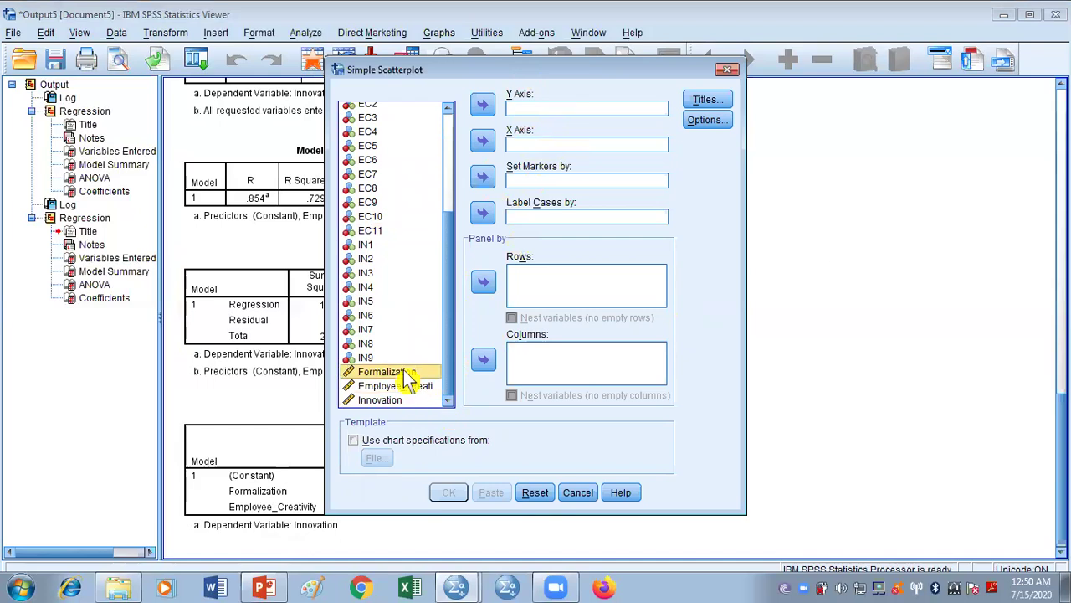
pyautogui.click(483, 141)
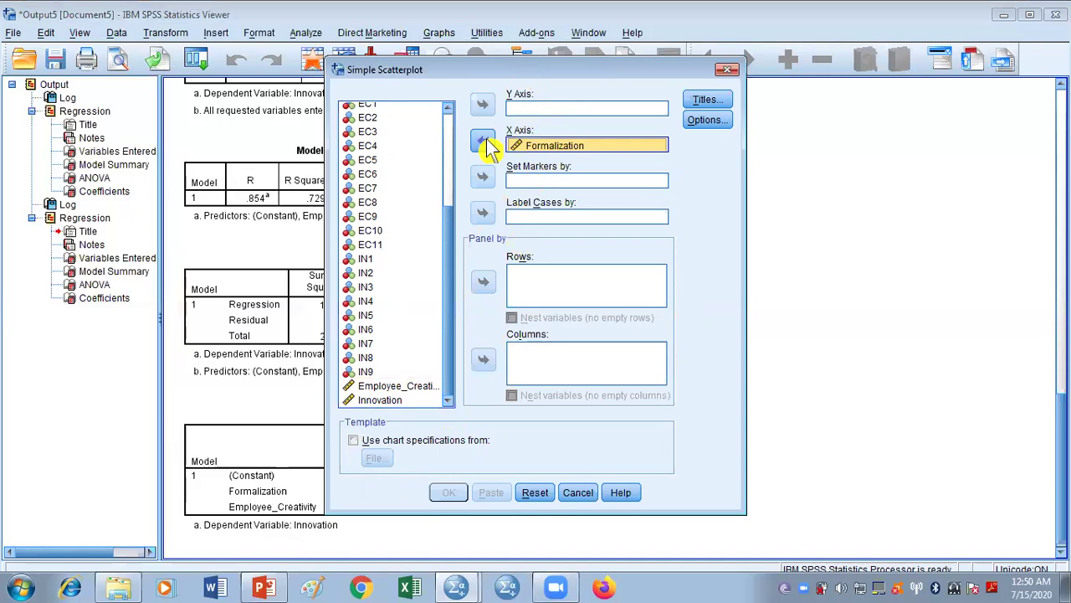
pyautogui.click(395, 403)
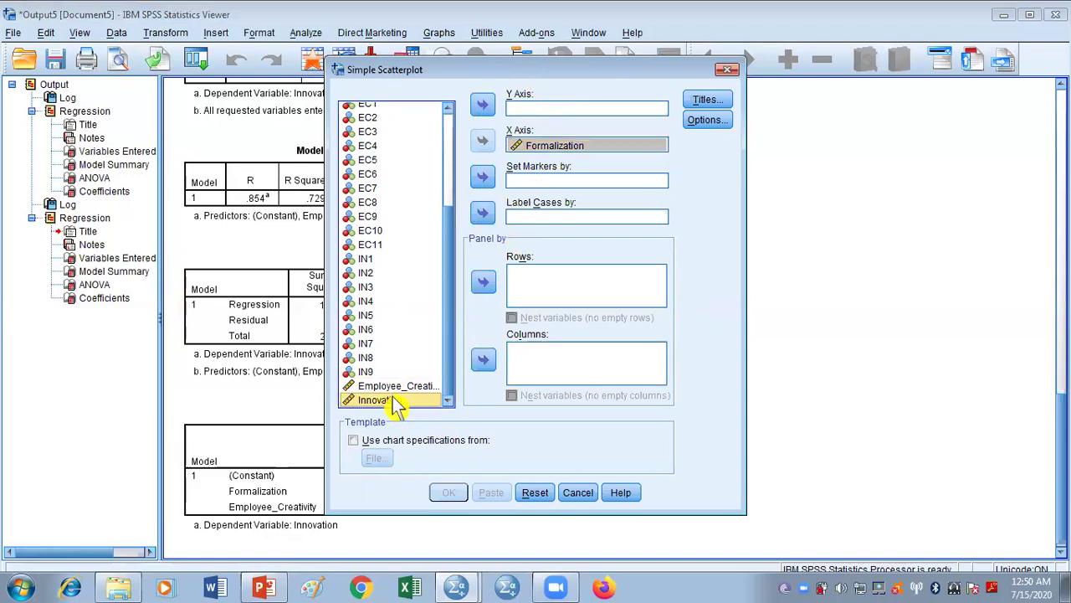
pyautogui.click(483, 104)
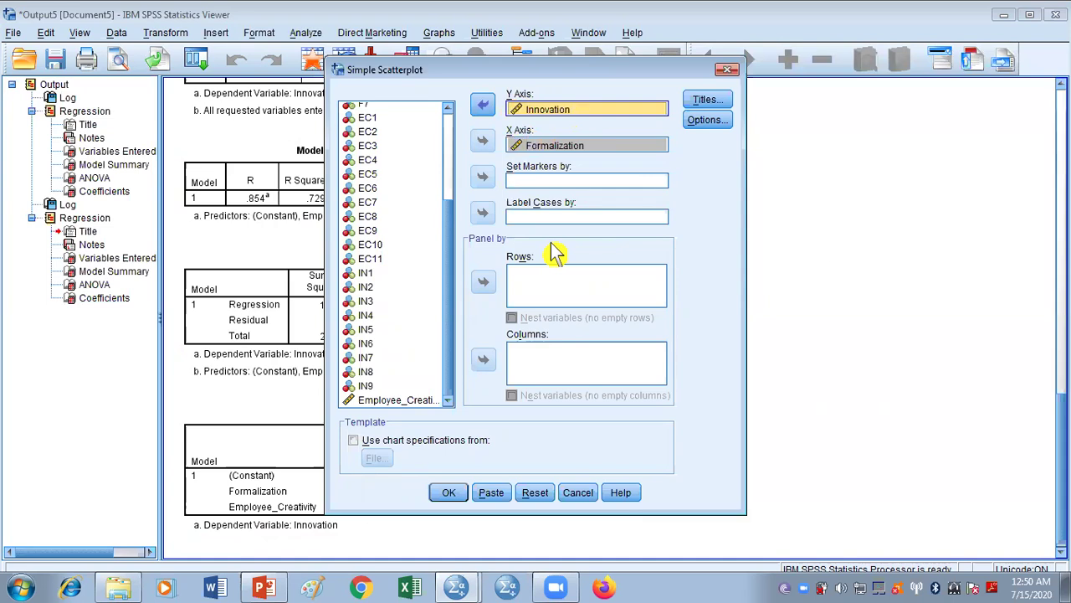
pyautogui.click(452, 492)
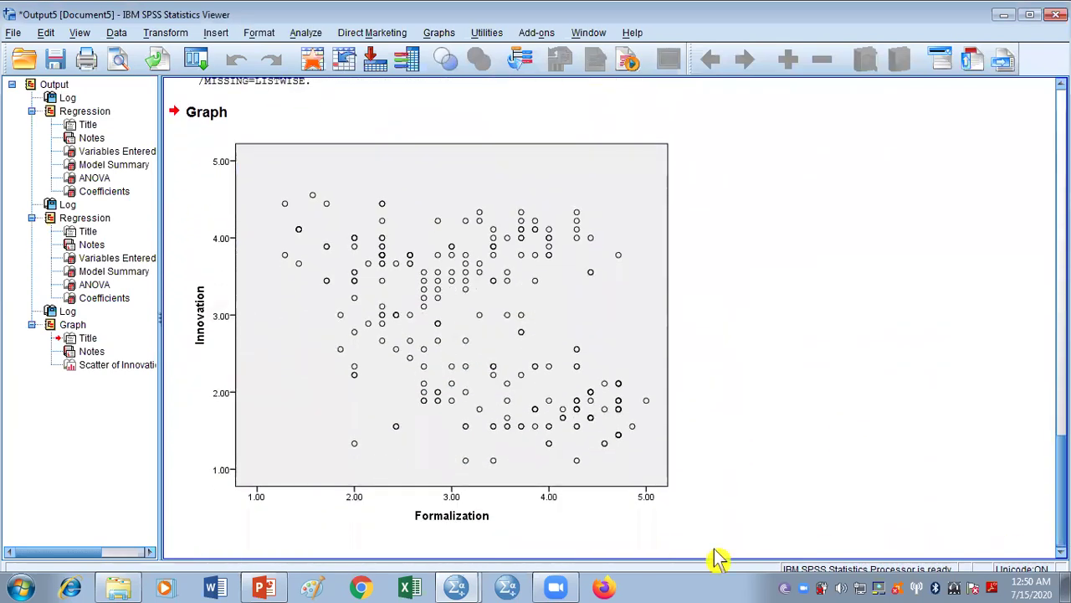
pyautogui.click(414, 519)
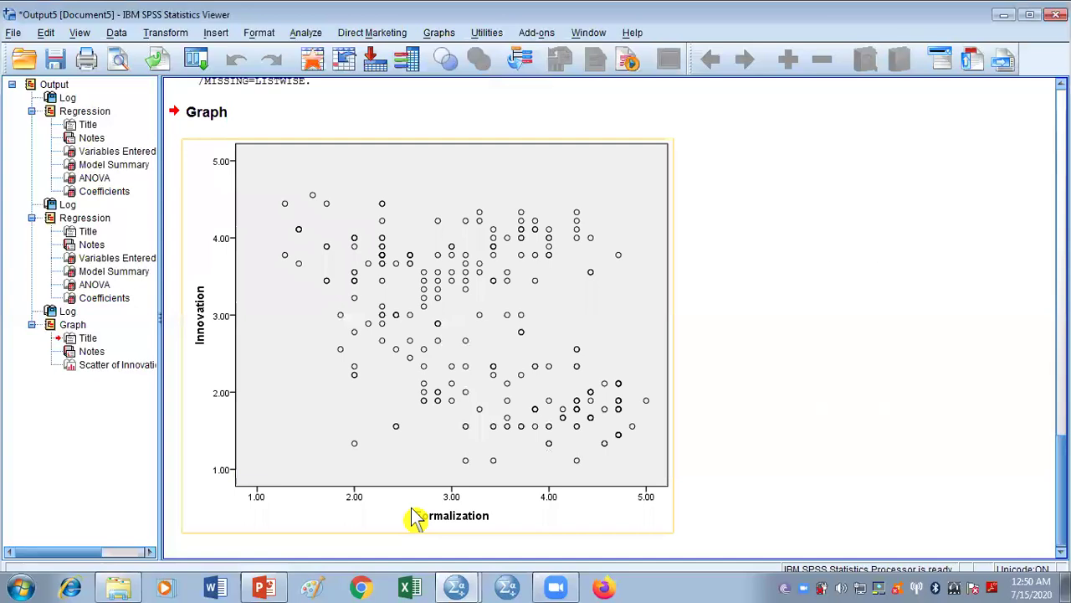
pyautogui.click(174, 328)
pyautogui.click(192, 335)
pyautogui.click(174, 335)
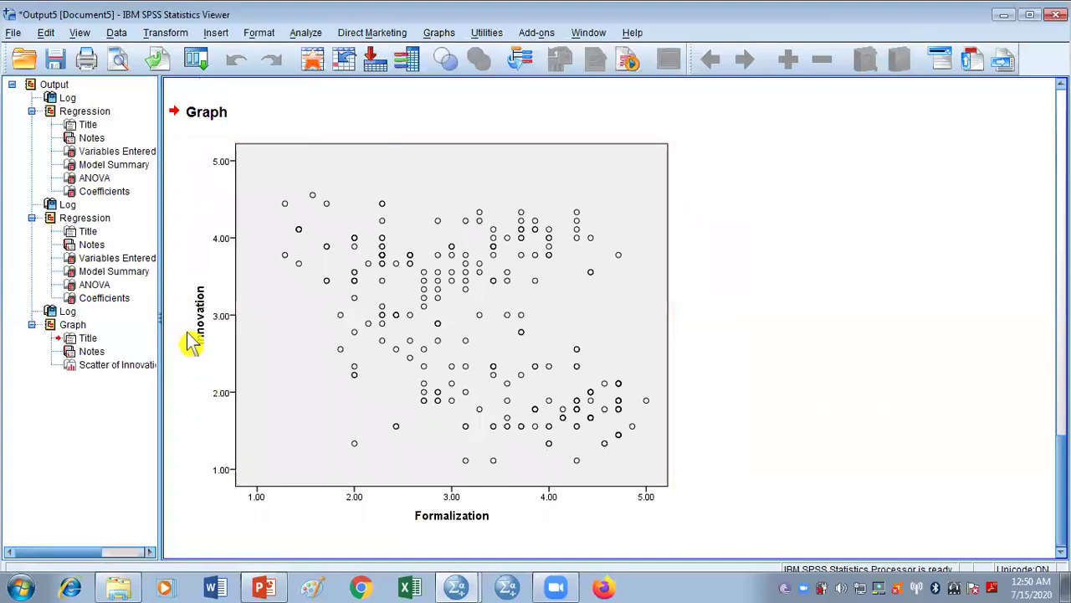
pyautogui.click(596, 299)
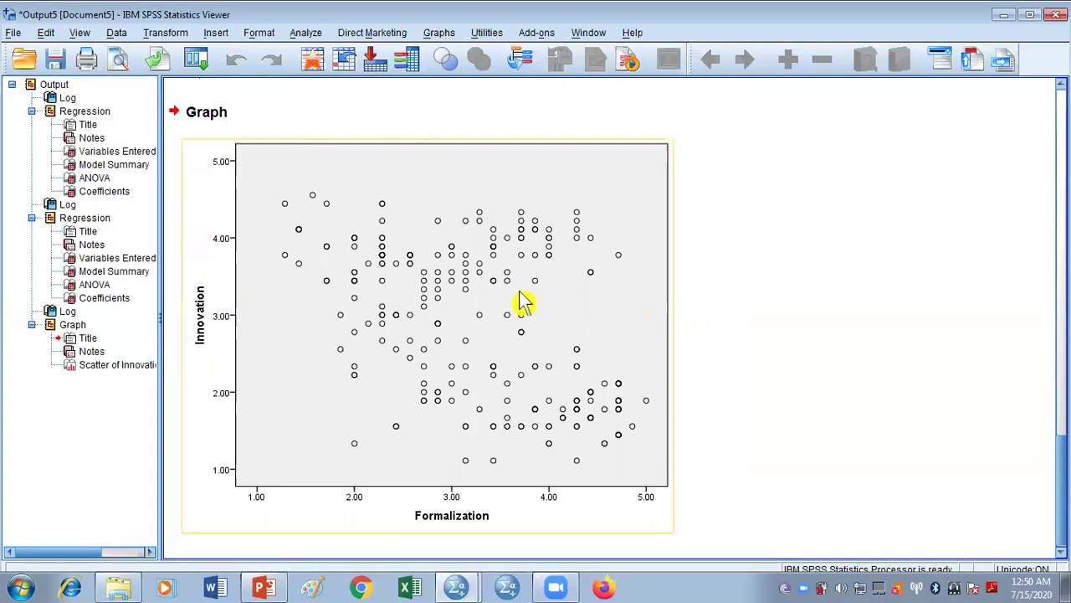
# Step: Open the scatterplot for editing and add a linear fit line at total plus a second, Loess fit line
pyautogui.doubleClick(459, 272)
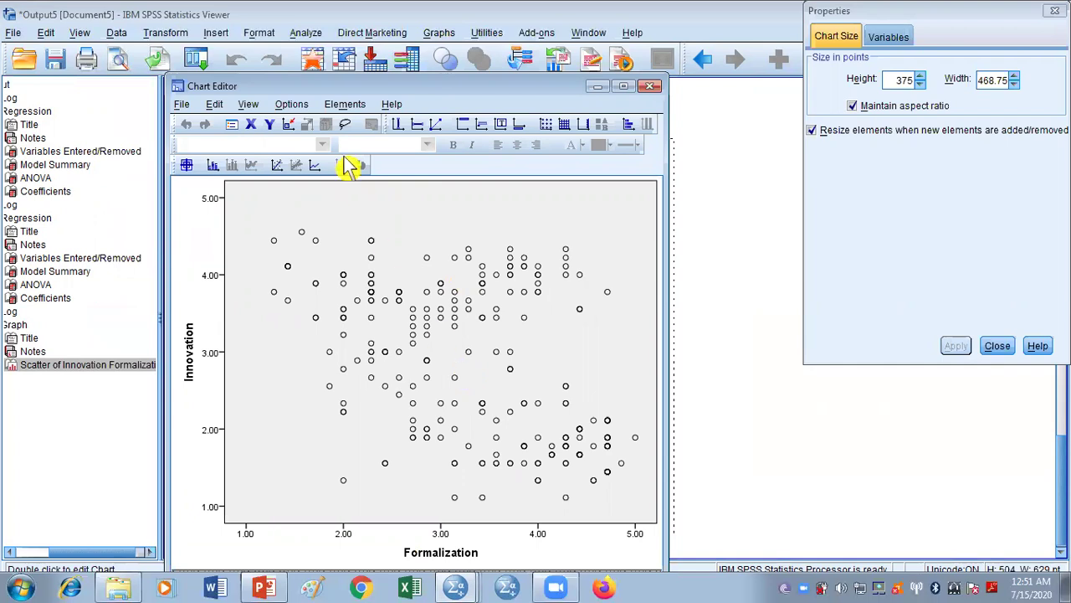
pyautogui.click(276, 165)
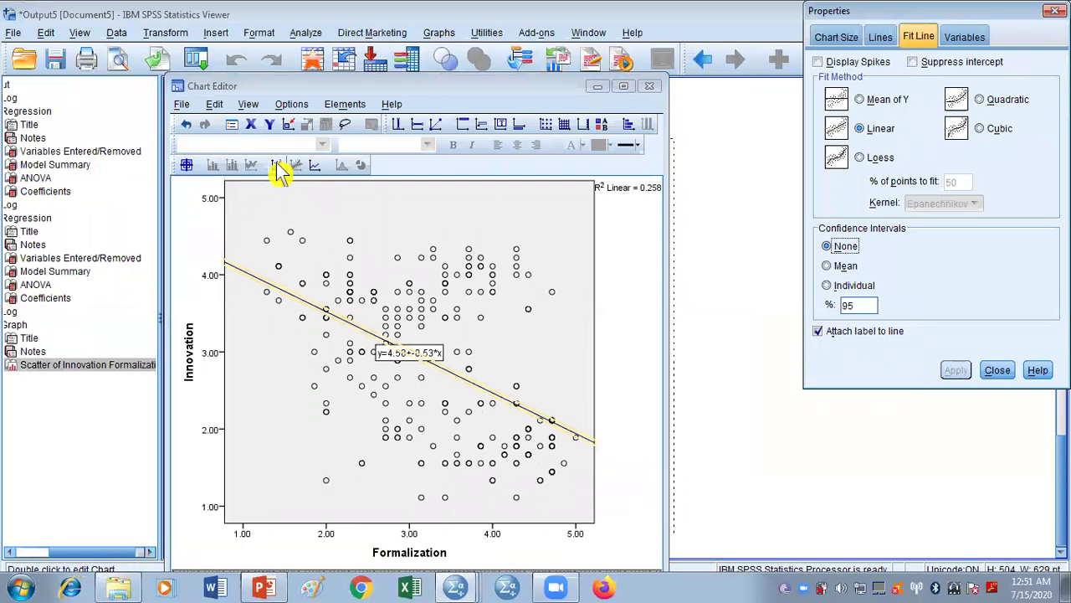
pyautogui.click(350, 105)
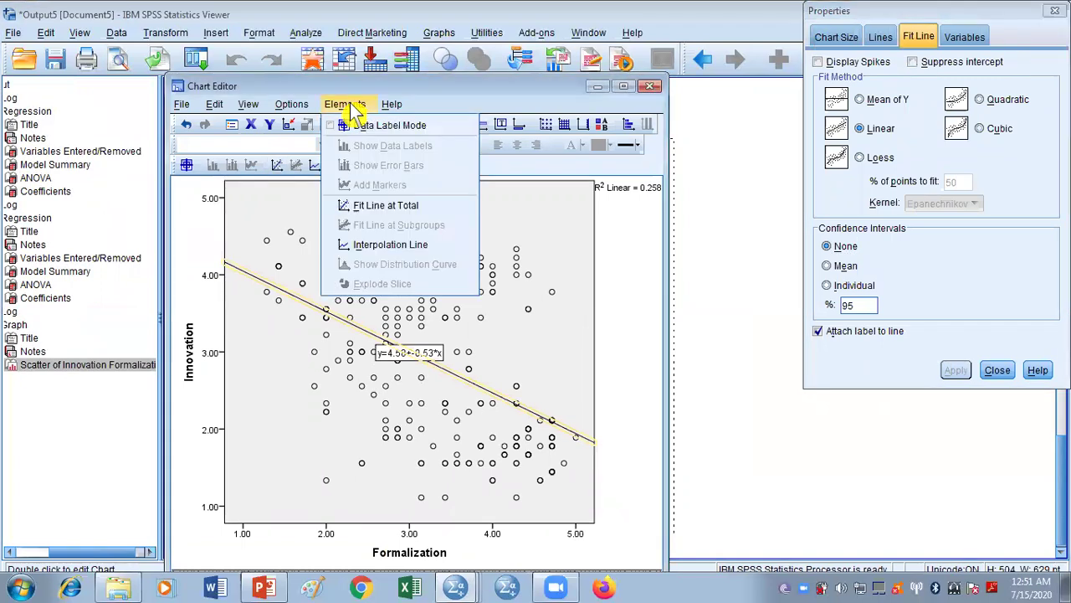
pyautogui.click(396, 208)
pyautogui.click(590, 414)
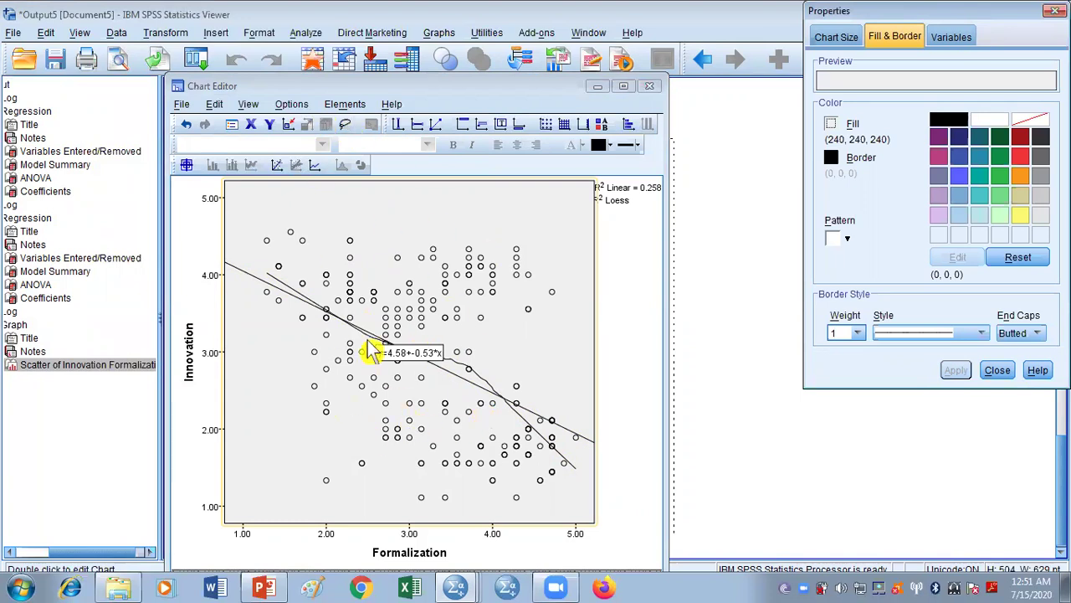
# Step: Close the chart editor and the output document without saving the output
pyautogui.click(652, 87)
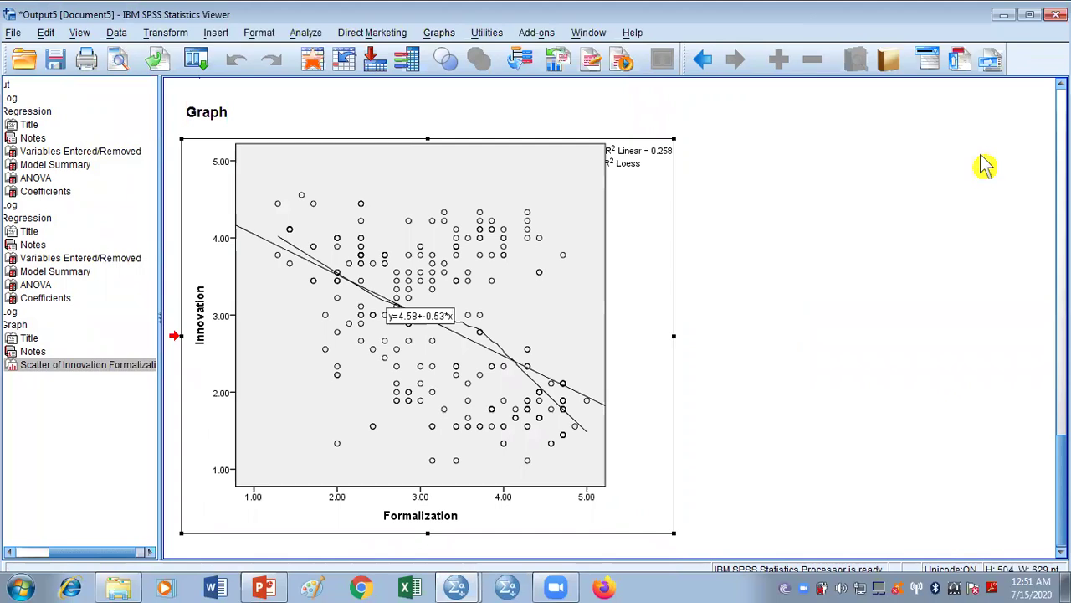
pyautogui.hotkey('alt', 'F4')
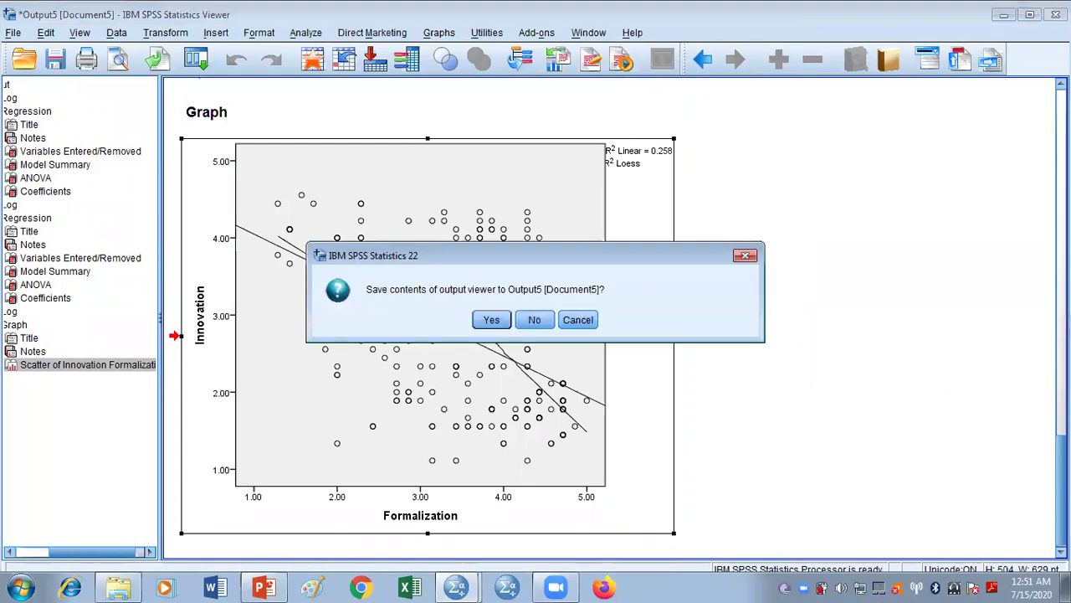
pyautogui.click(535, 320)
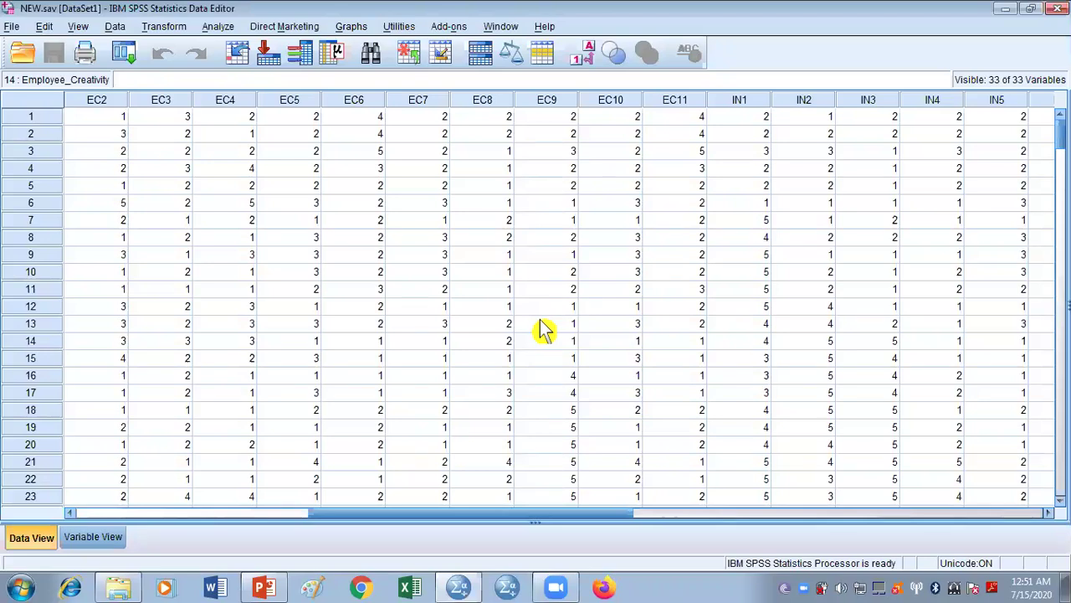
# Step: Rerun the linear regression of Innovation on Formalization and Employee_Creativity, saving the unstandardized predicted values
pyautogui.click(219, 27)
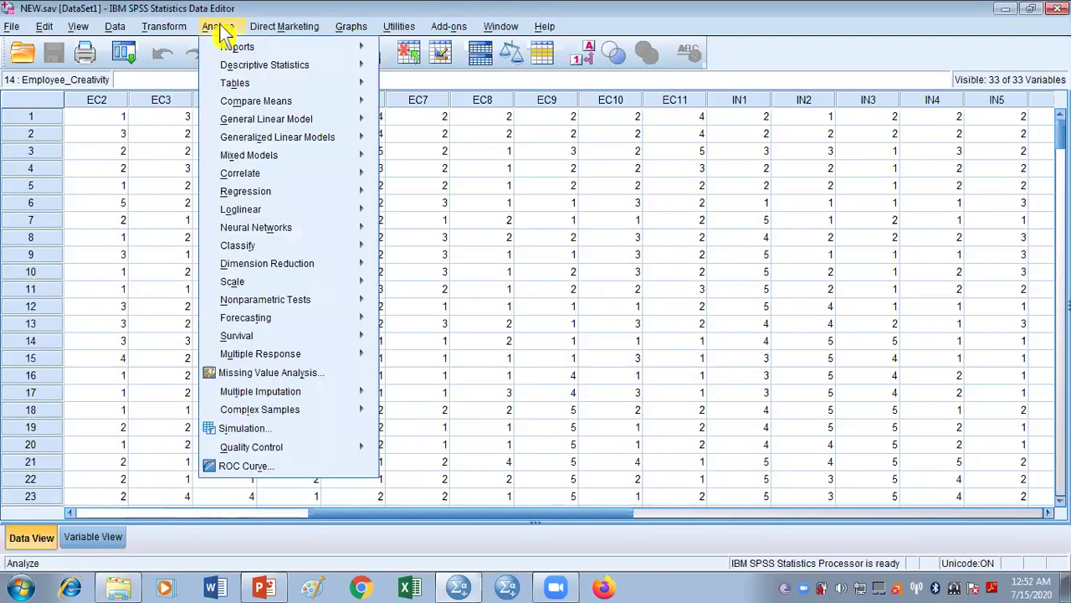
pyautogui.moveTo(354, 192)
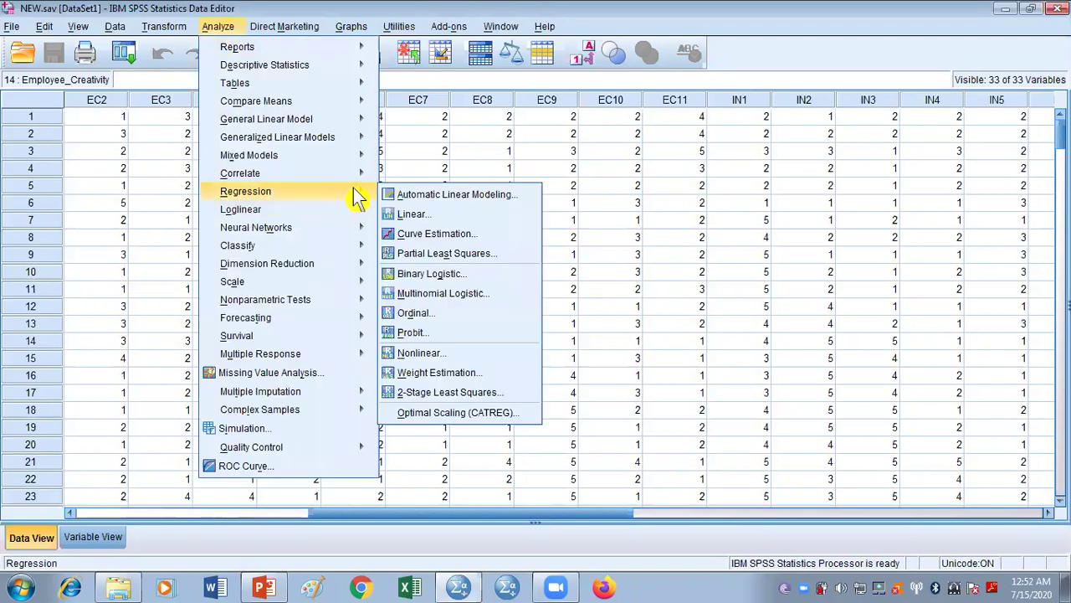
pyautogui.click(452, 219)
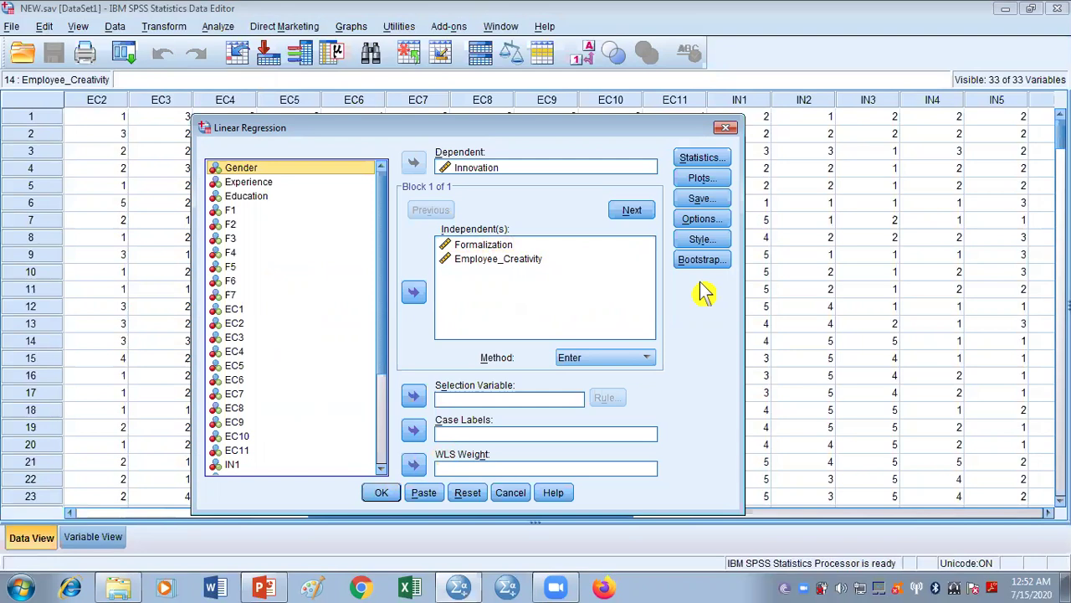
pyautogui.click(712, 201)
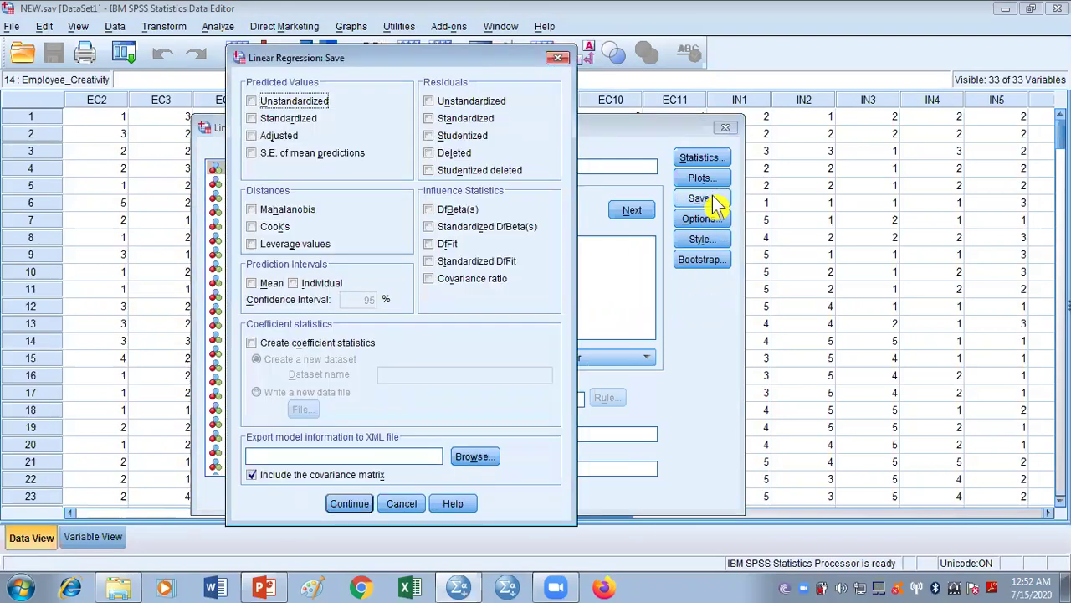
pyautogui.click(254, 101)
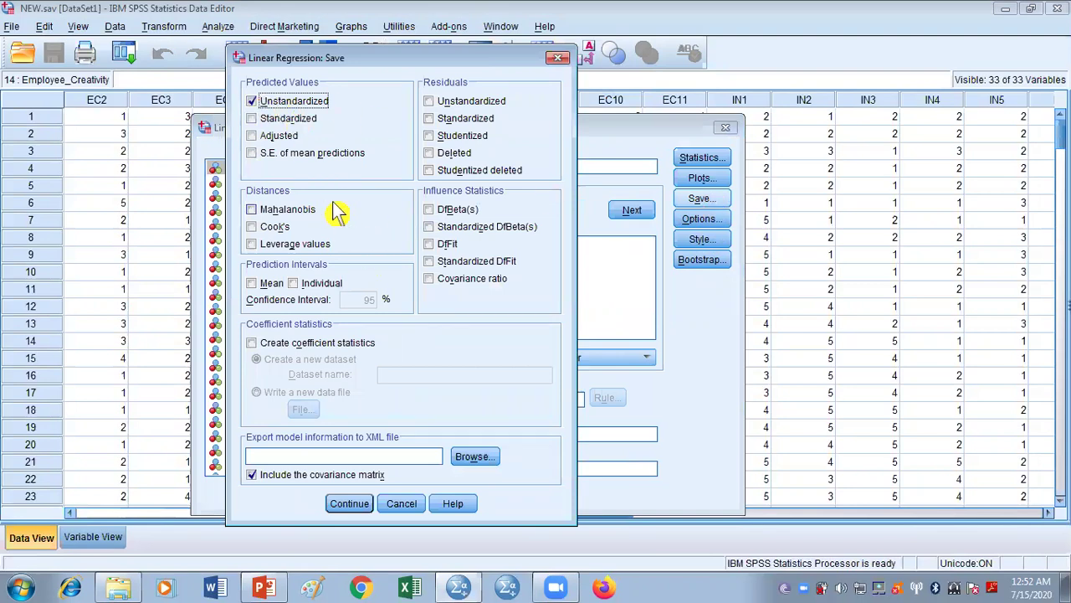
pyautogui.click(356, 504)
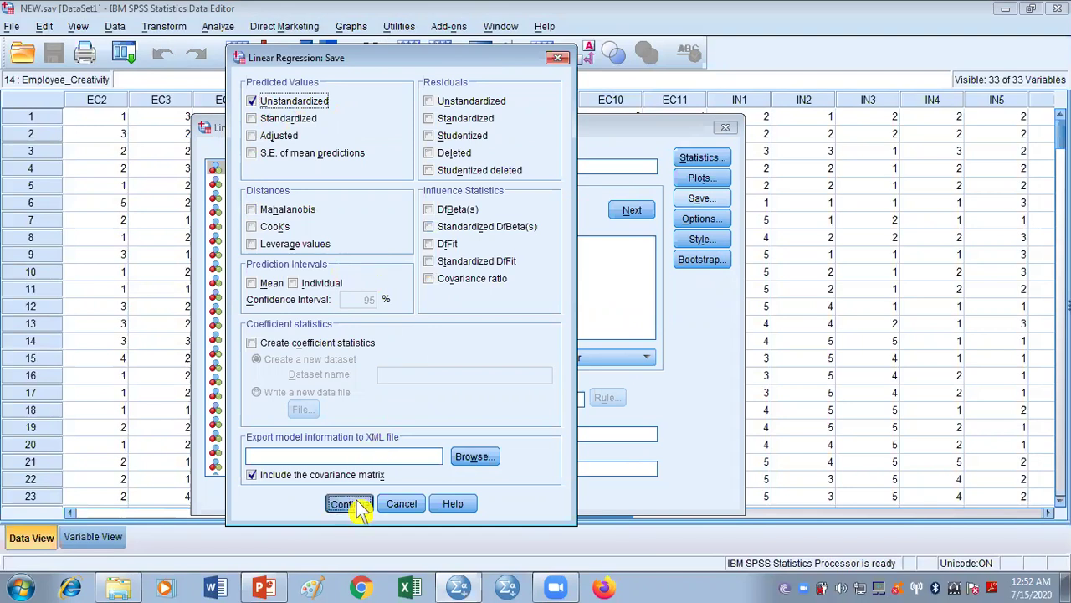
pyautogui.click(378, 494)
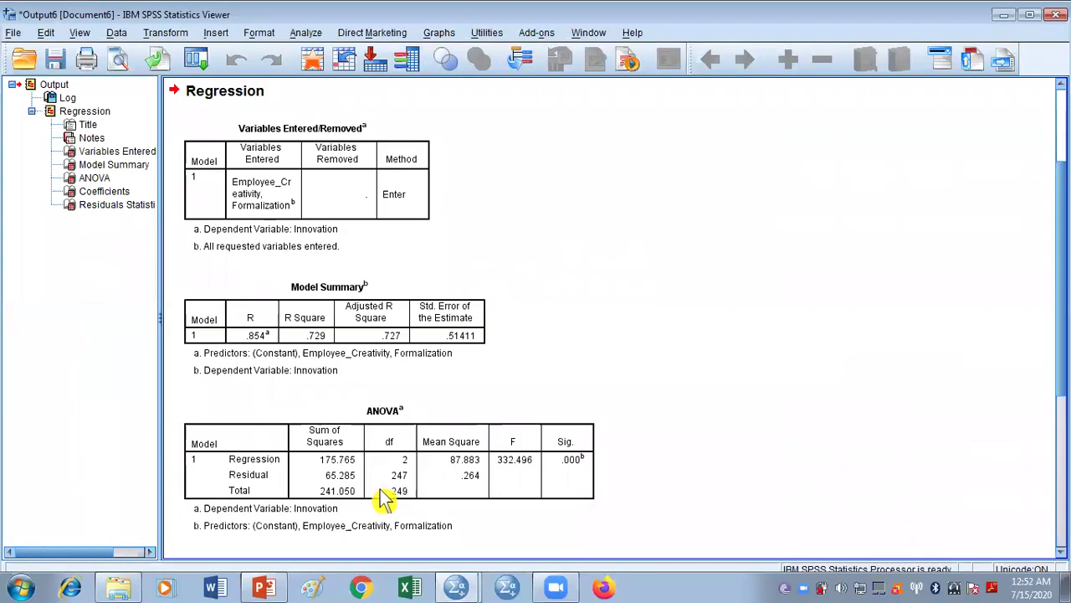
# Step: Examine the Coefficients and Residuals Statistics tables and the saved predicted values column PRE_1 in the dataset
pyautogui.scroll(-1, 1058, 335)
pyautogui.scroll(-4, 617, 321)
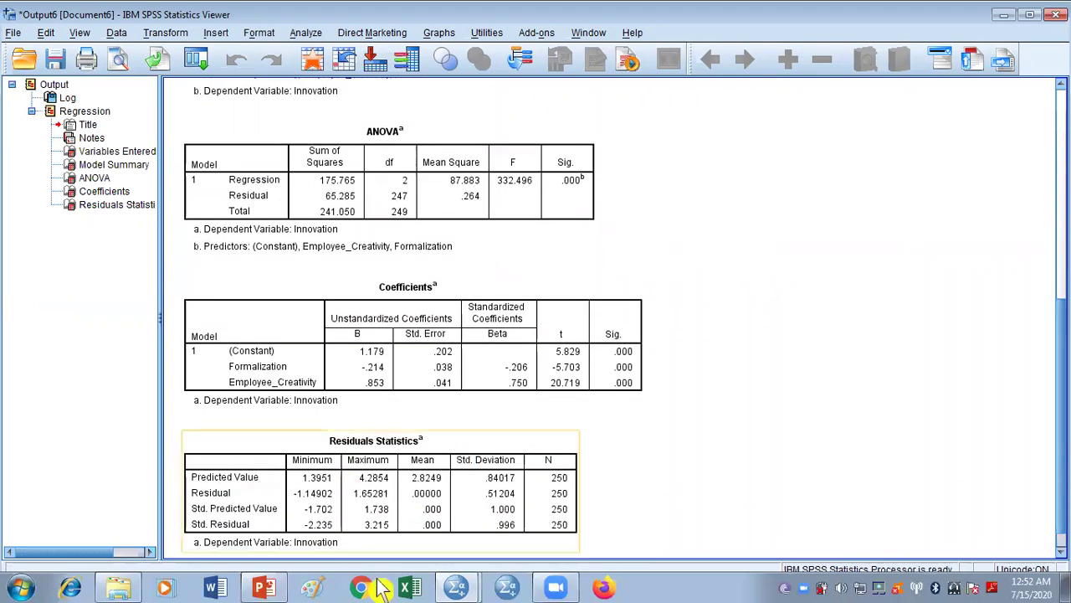
pyautogui.click(457, 588)
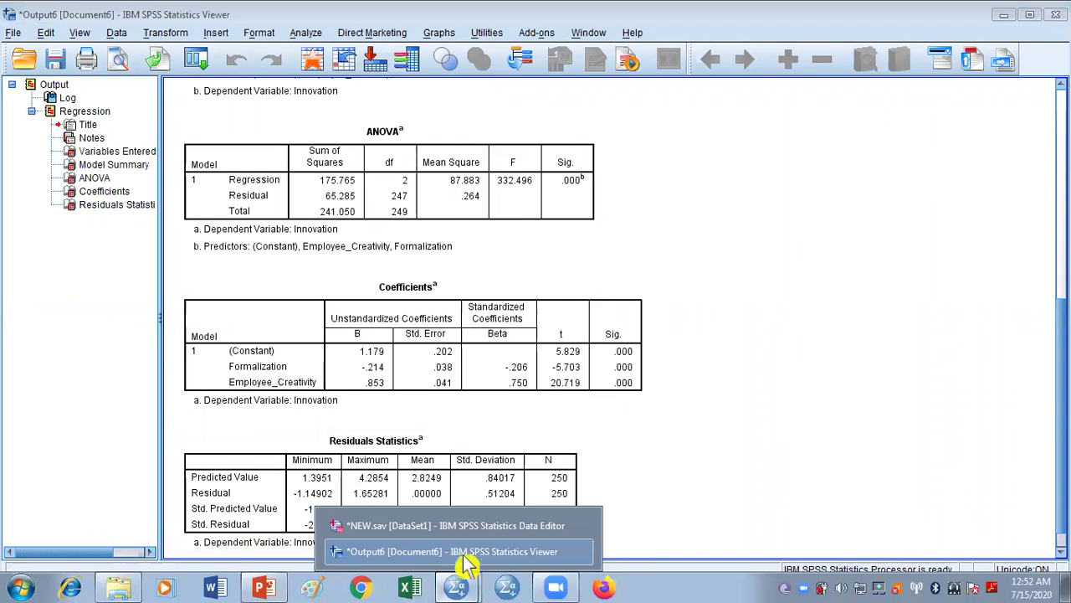
pyautogui.click(462, 552)
pyautogui.click(457, 587)
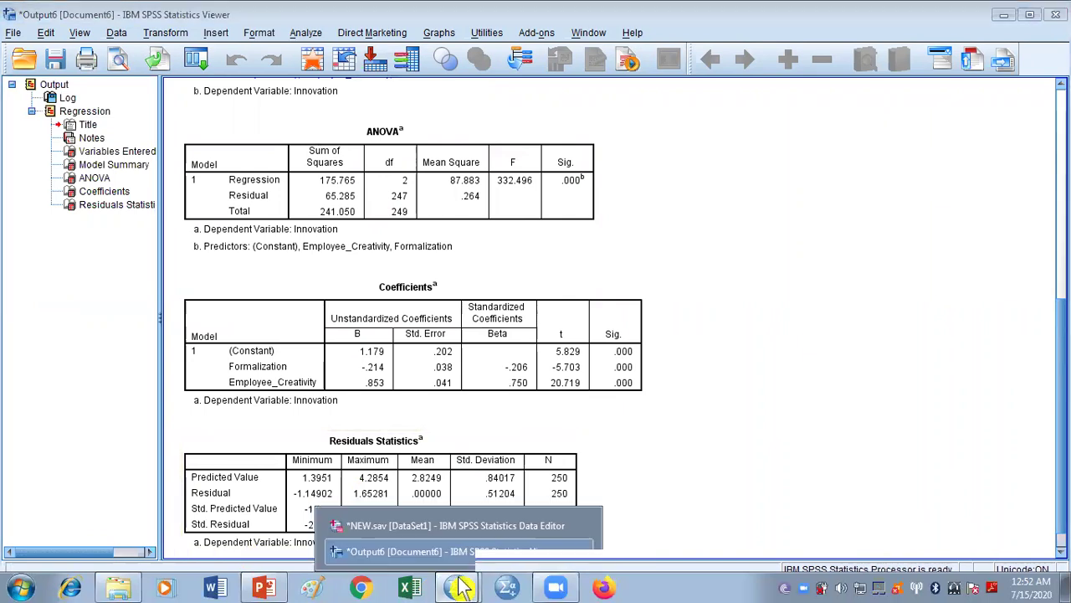
pyautogui.click(462, 525)
pyautogui.moveTo(473, 512); pyautogui.dragTo(825, 521)
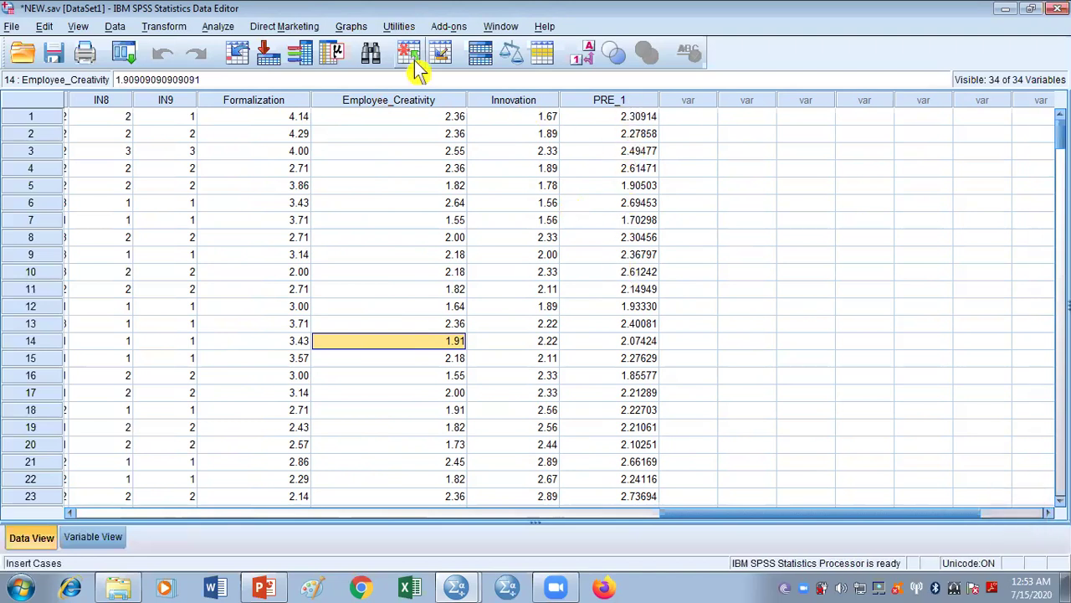
# Step: Start a new Simple Scatter chart definition and reset its previous axis variable assignments
pyautogui.click(349, 26)
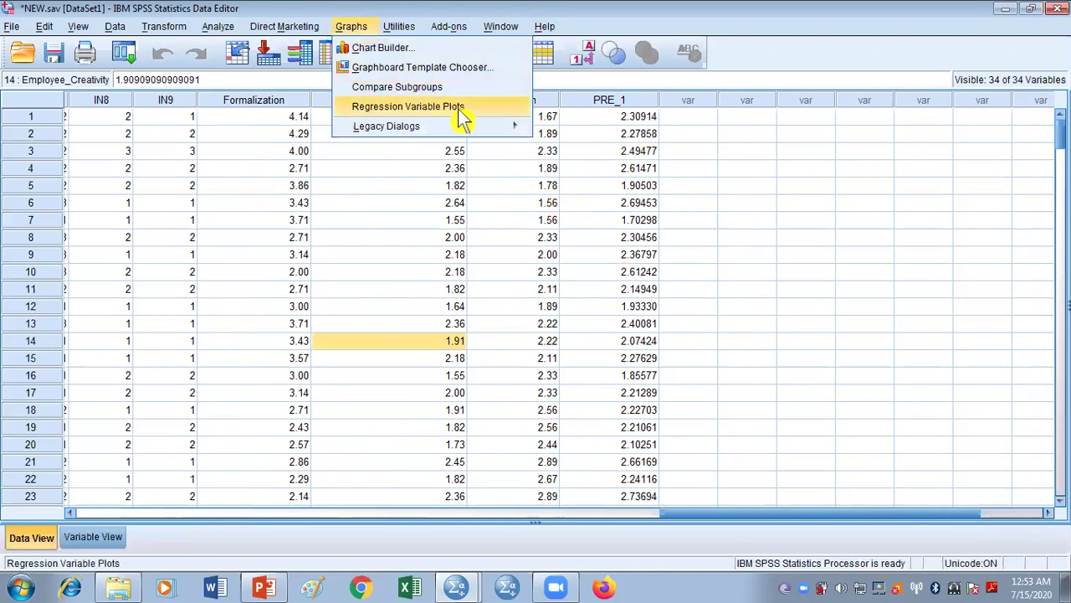
pyautogui.moveTo(489, 132)
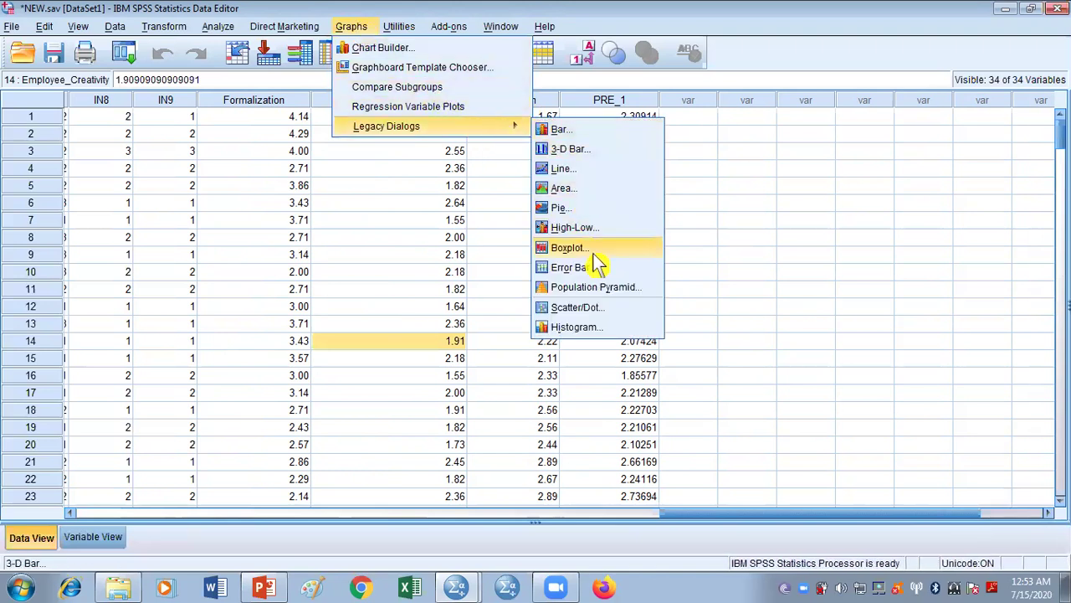
pyautogui.click(573, 307)
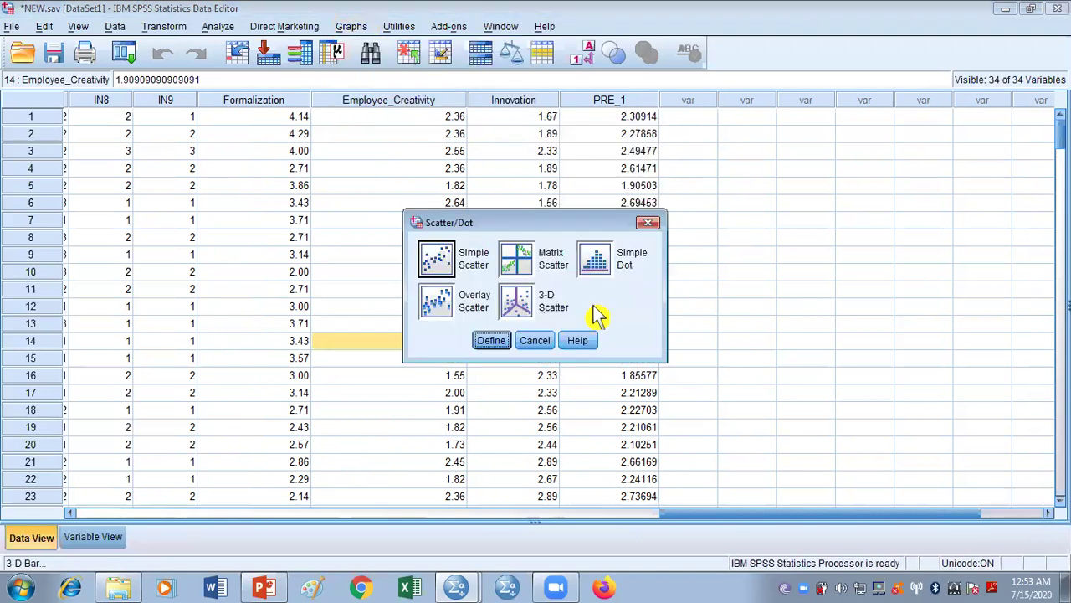
pyautogui.click(443, 261)
pyautogui.click(492, 341)
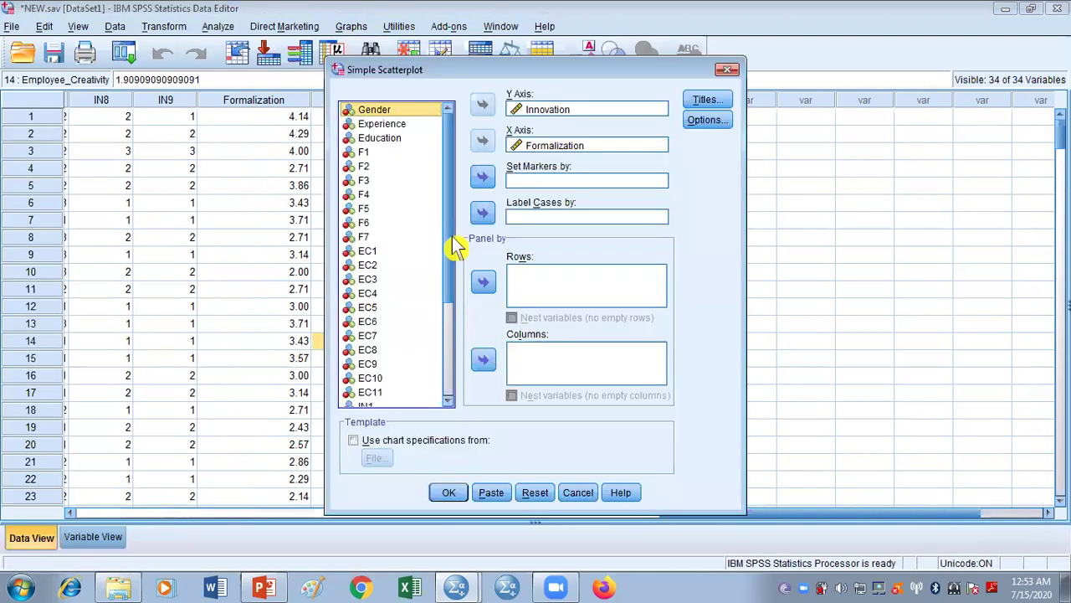
pyautogui.click(536, 494)
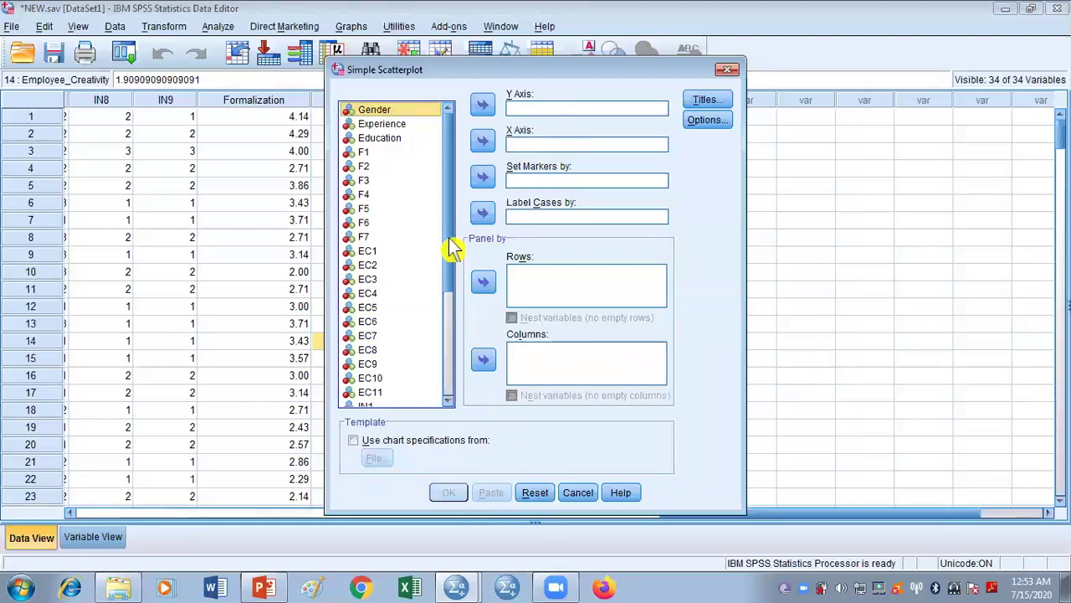
# Step: Create the simple scatterplot with Innovation on the Y axis and Unstandardized Predicted Value on the X axis
pyautogui.moveTo(452, 232); pyautogui.dragTo(471, 354)
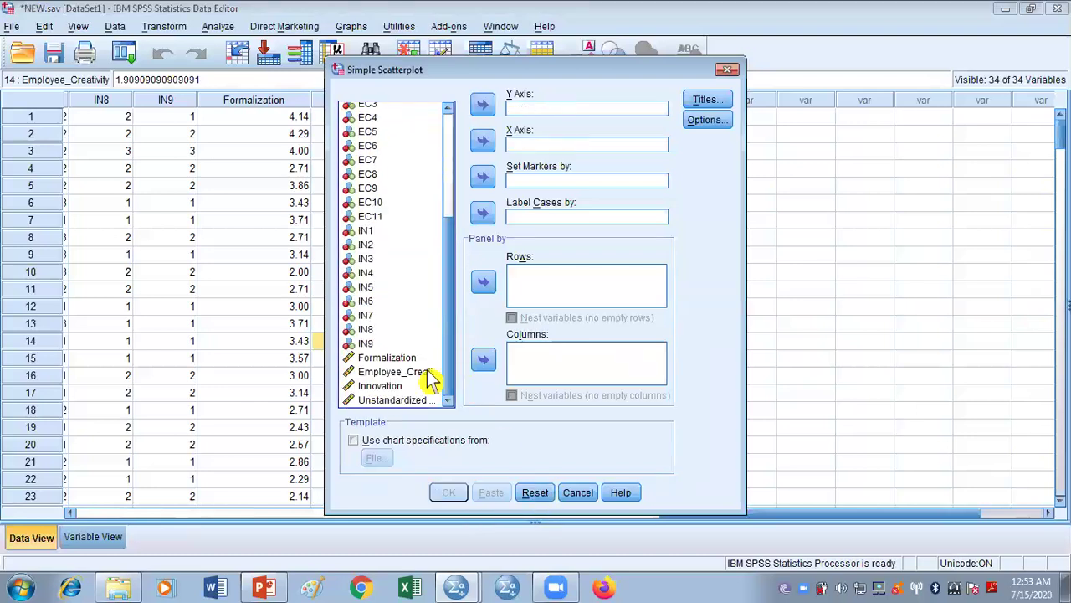
pyautogui.click(390, 386)
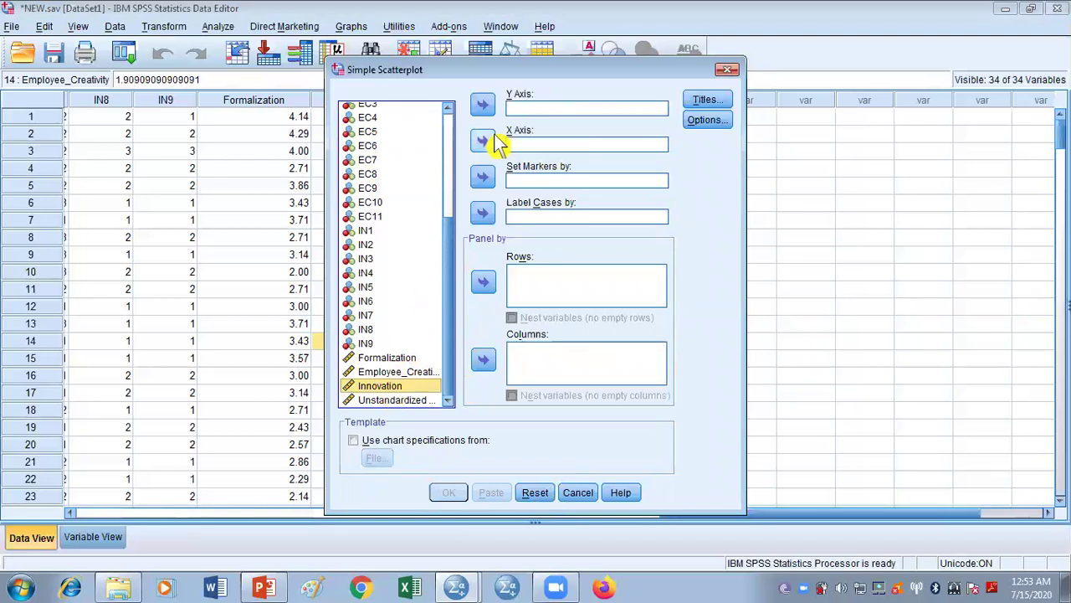
pyautogui.click(483, 106)
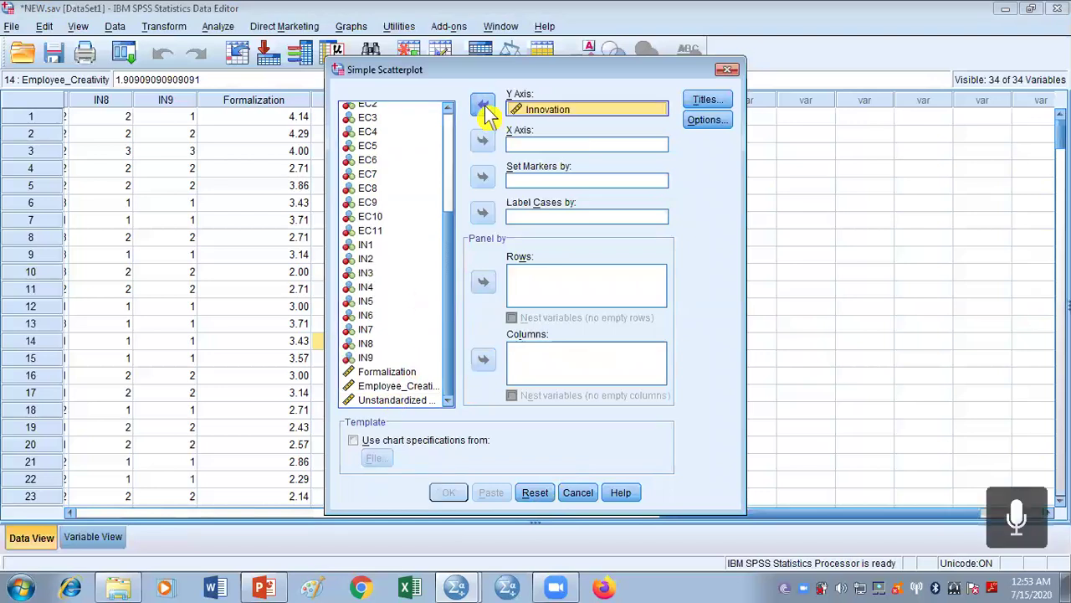
pyautogui.click(409, 401)
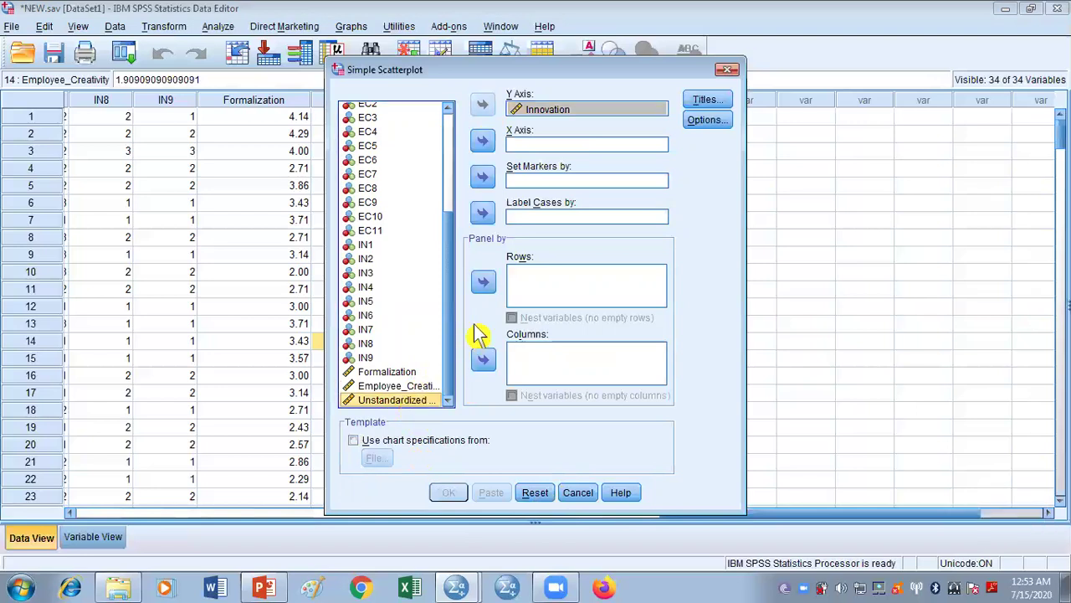
pyautogui.click(483, 141)
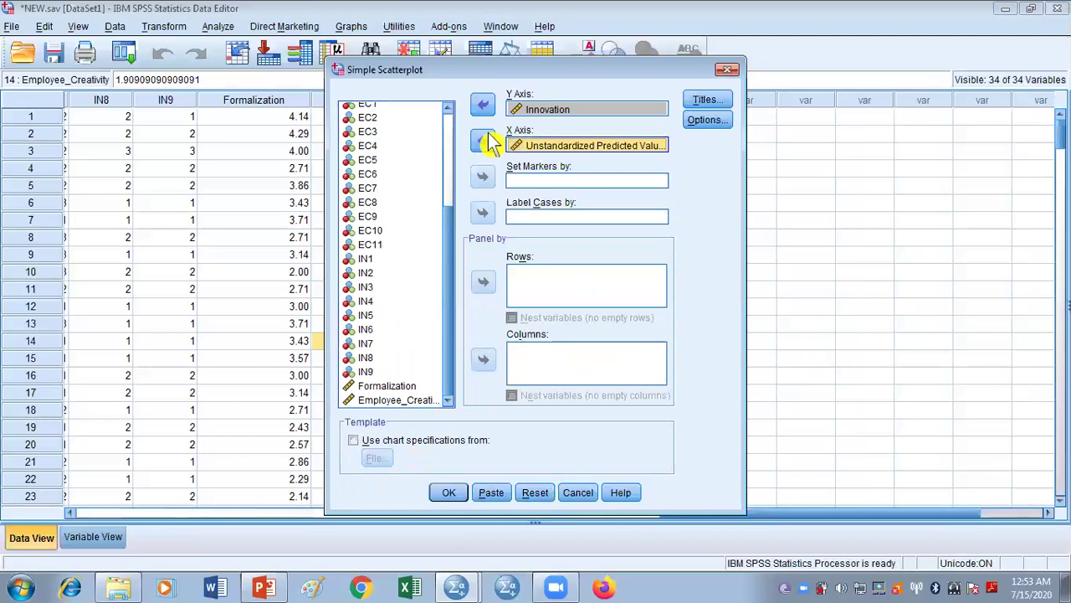
pyautogui.click(446, 494)
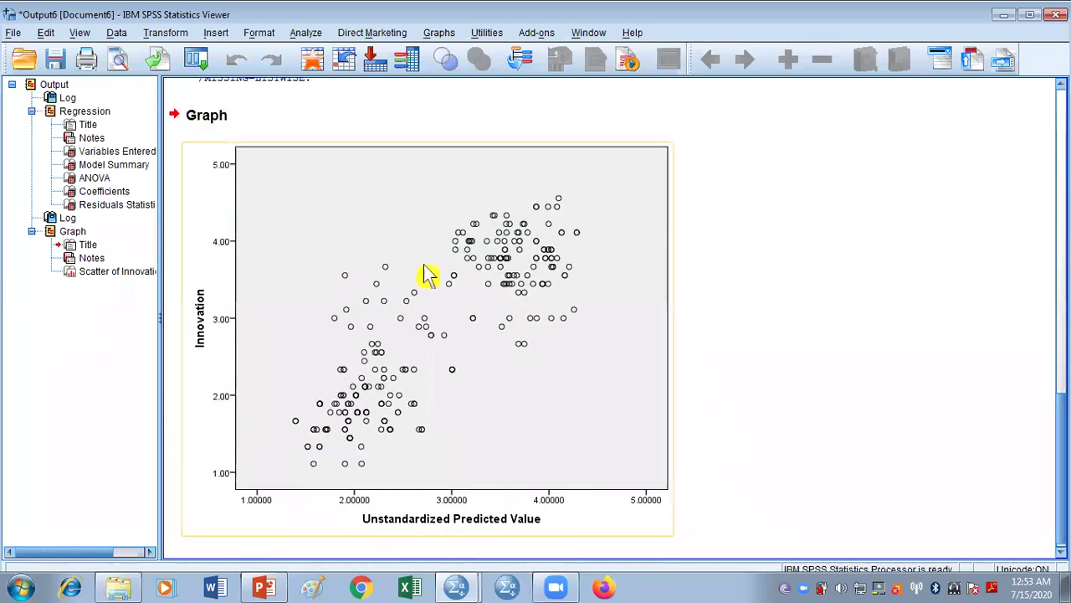
# Step: Open the scatterplot of Innovation against the predicted values for editing and add a linear fit line at total
pyautogui.doubleClick(521, 407)
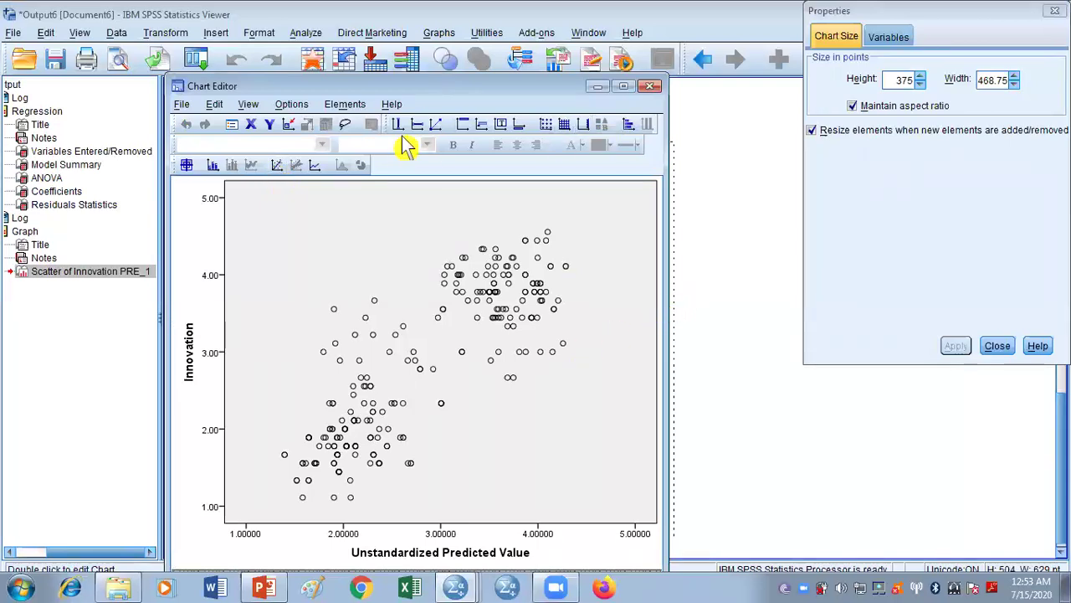
pyautogui.click(350, 104)
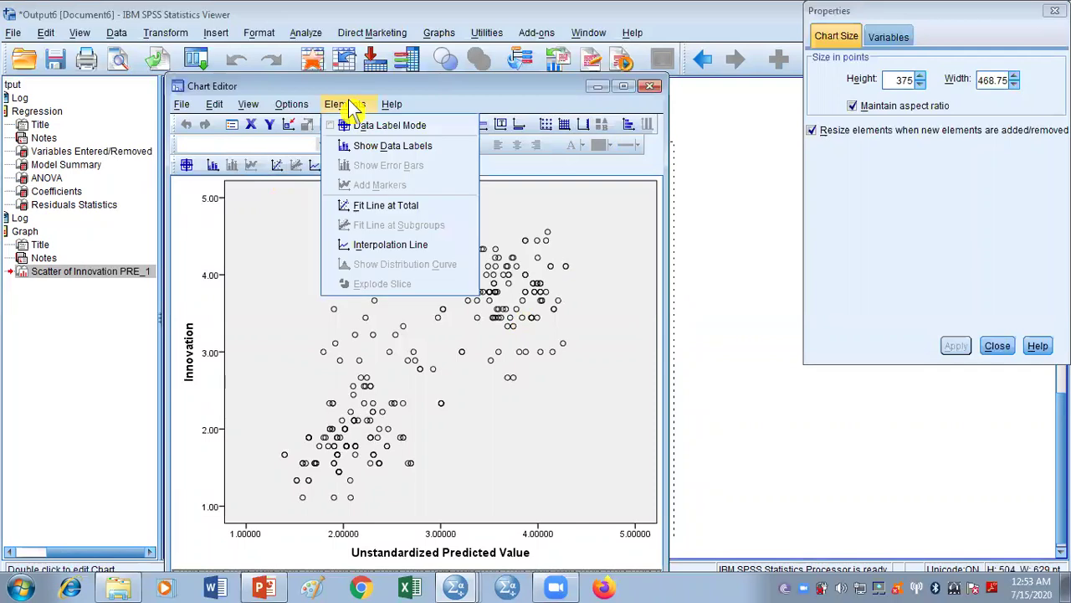
pyautogui.click(396, 209)
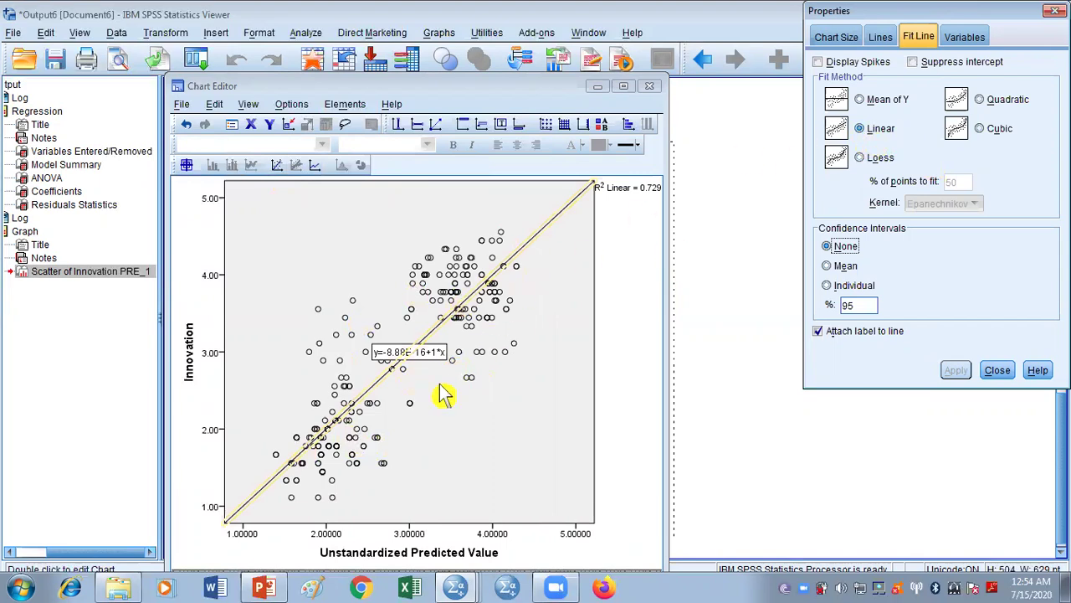
# Step: Close the chart editor and the Output6 document without saving the output contents
pyautogui.click(652, 89)
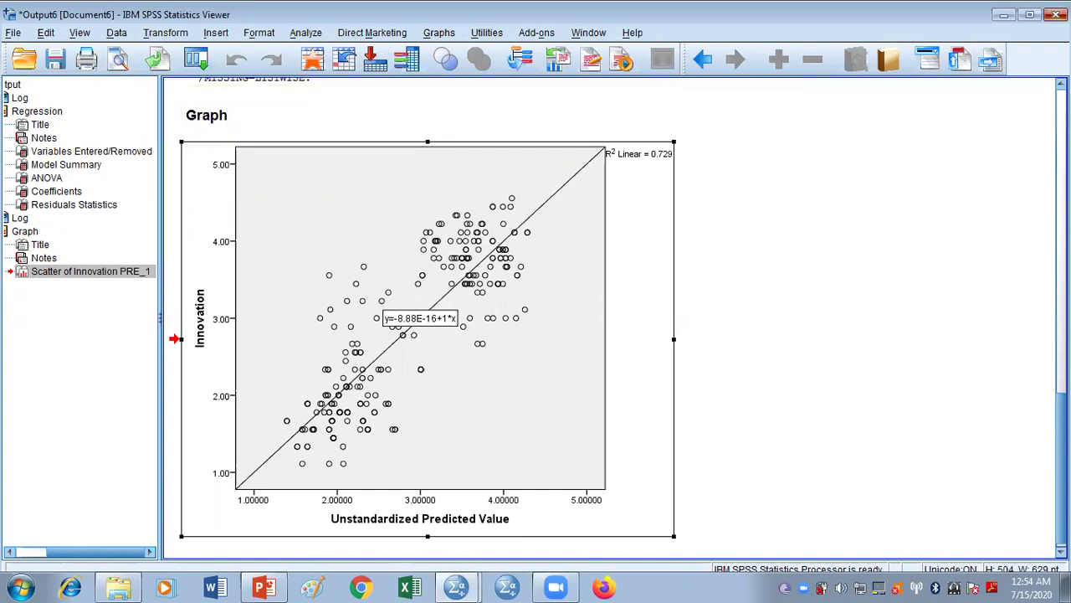
pyautogui.click(1056, 14)
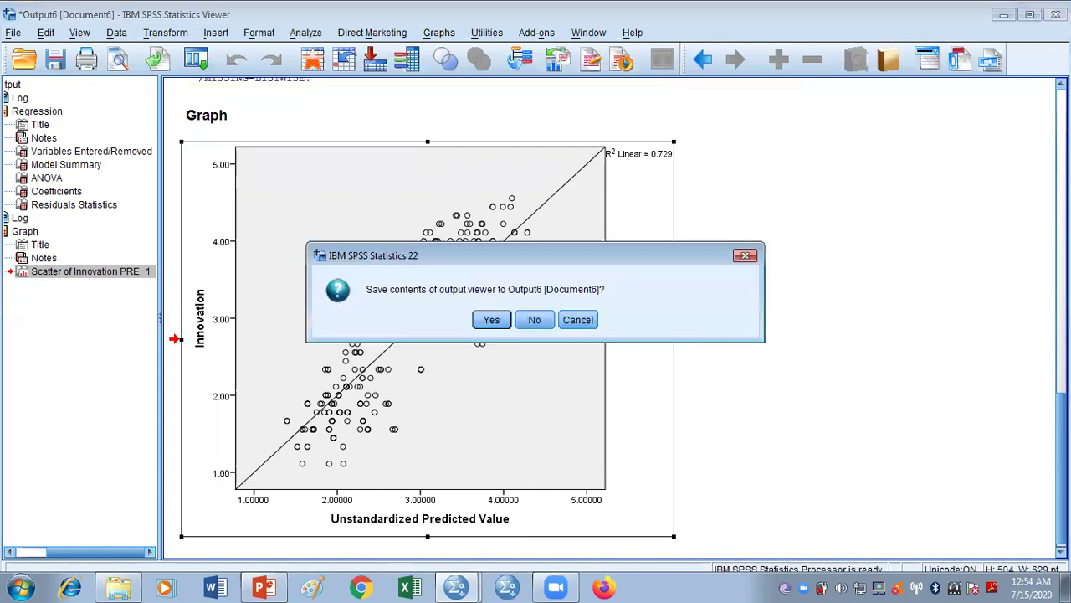
pyautogui.click(544, 325)
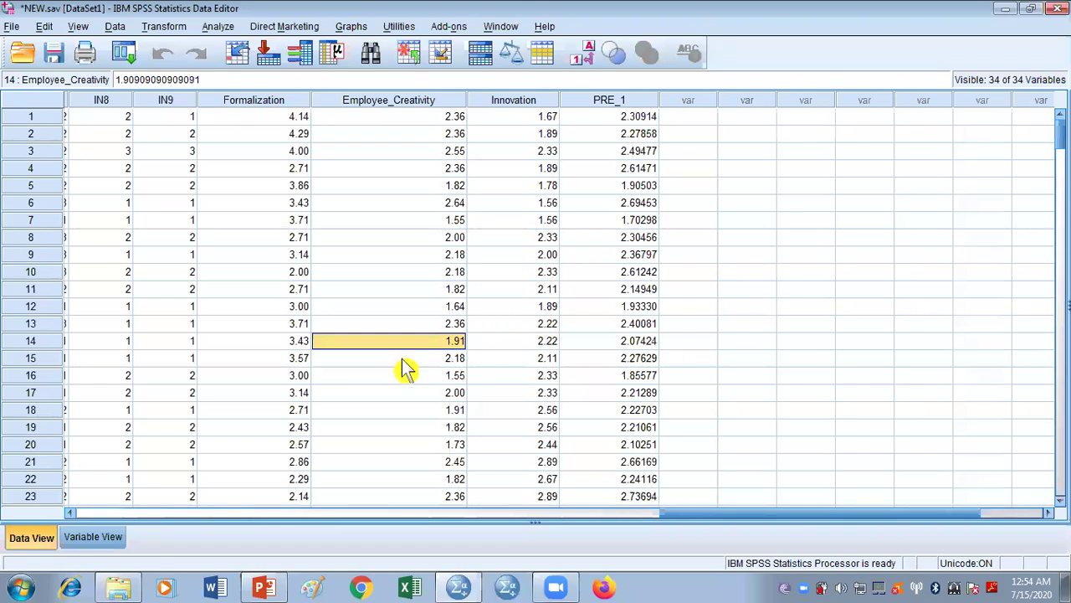